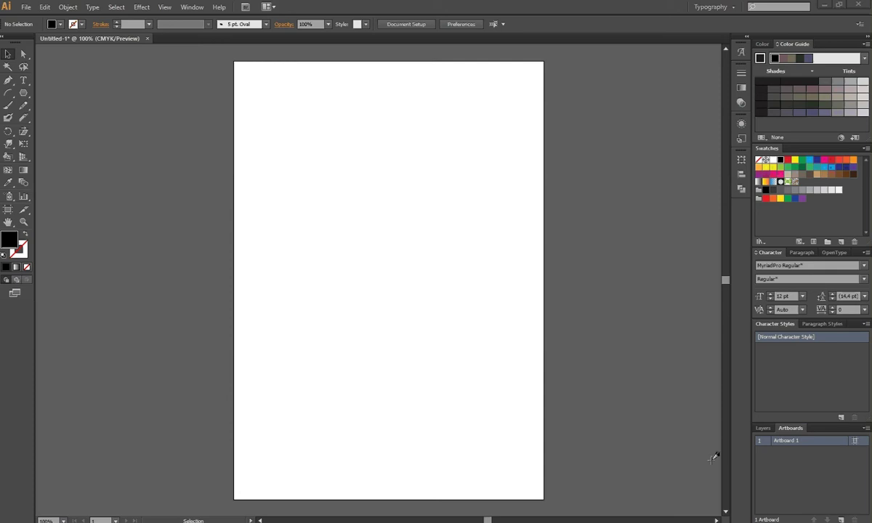
Draw a 207 pt circle with the Ellipse Tool as a black stroke with no fill.
click(23, 93)
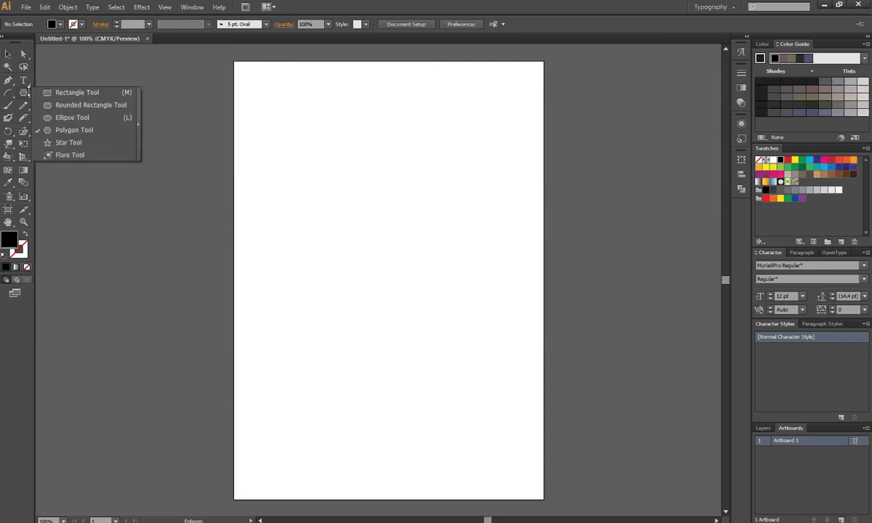
click(58, 117)
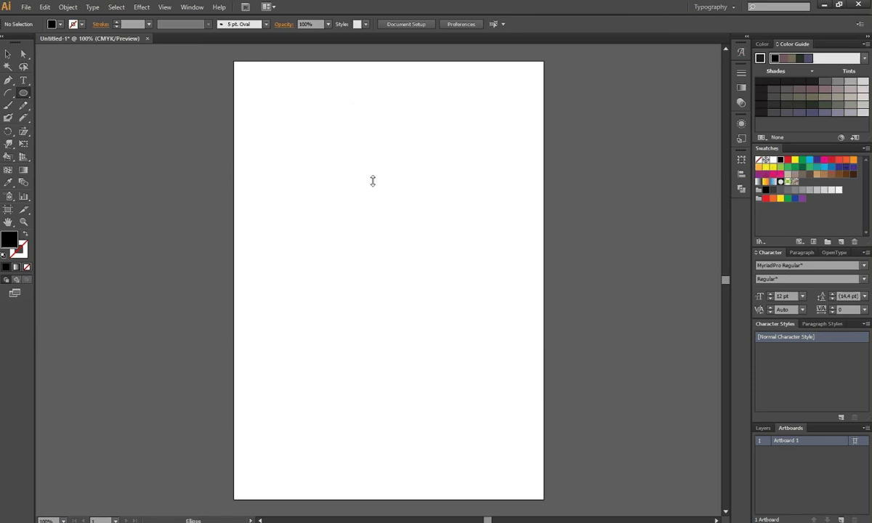
drag(313, 153, 376, 261)
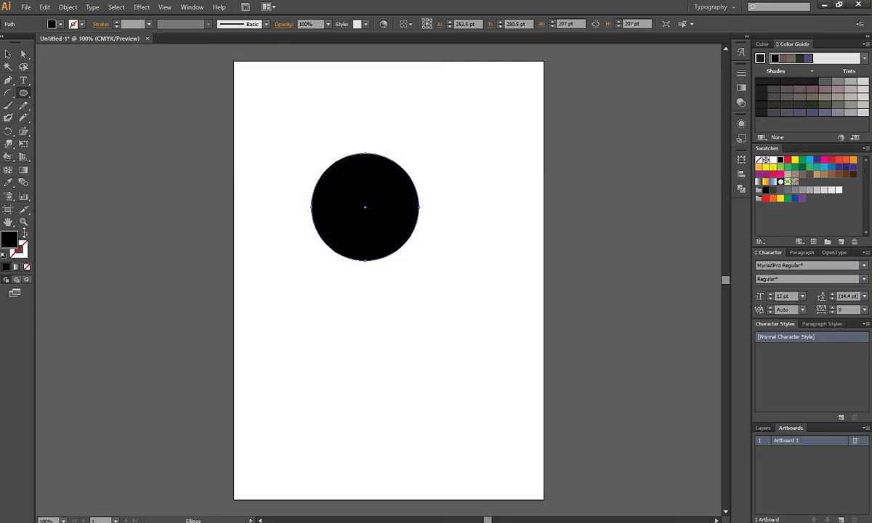
click(24, 231)
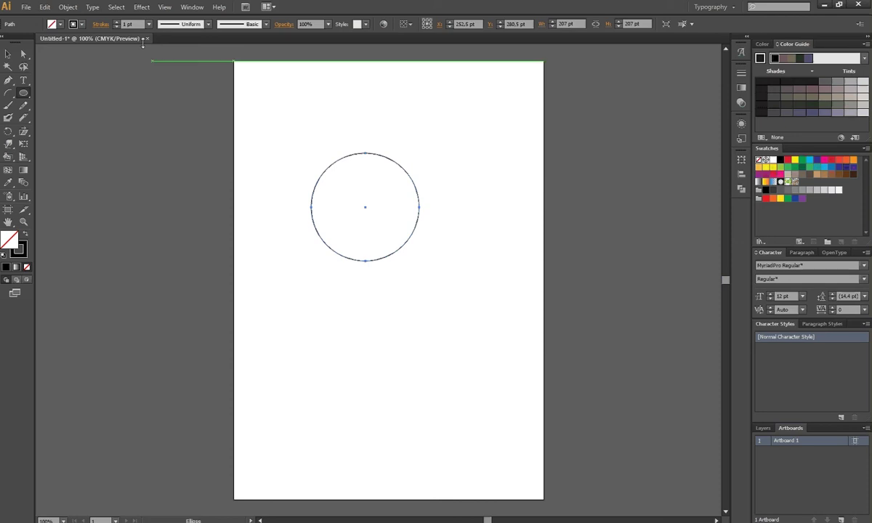
Start the Roughen effect on the circle, move its dialog aside, and enable Preview.
click(141, 7)
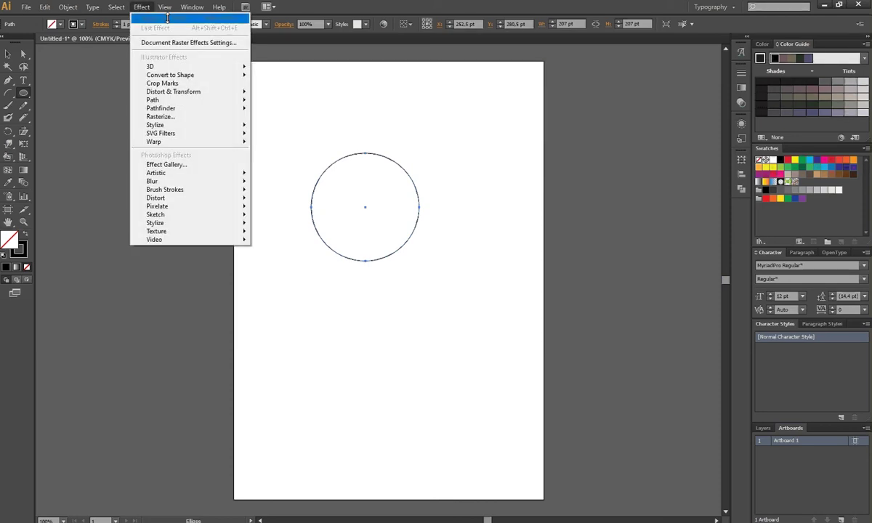
mouse_move(172, 92)
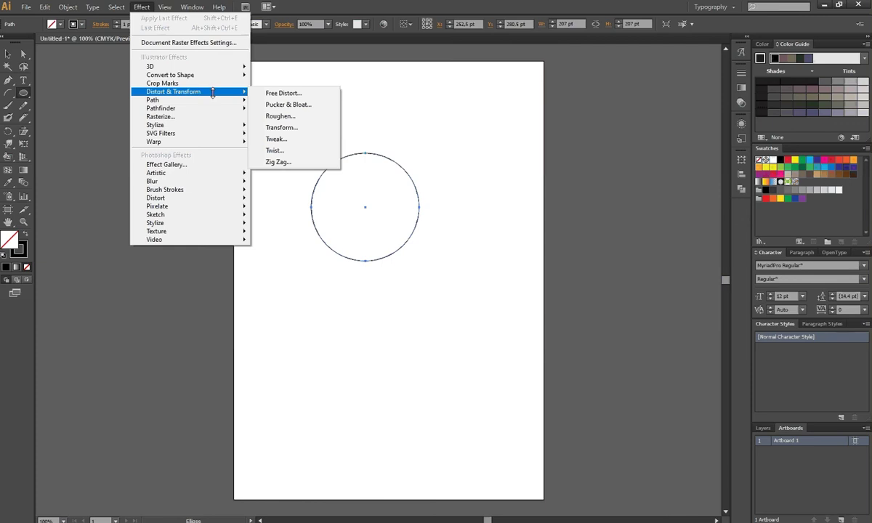
click(293, 118)
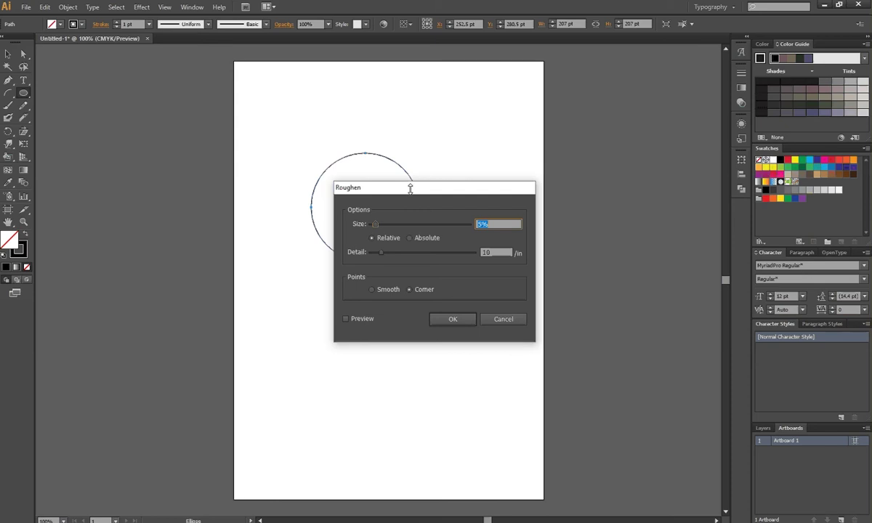
drag(410, 188, 177, 251)
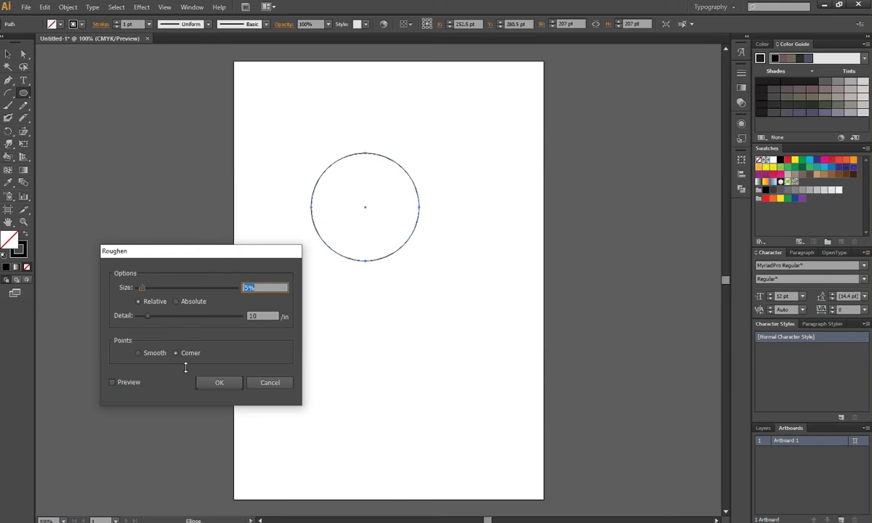
click(111, 382)
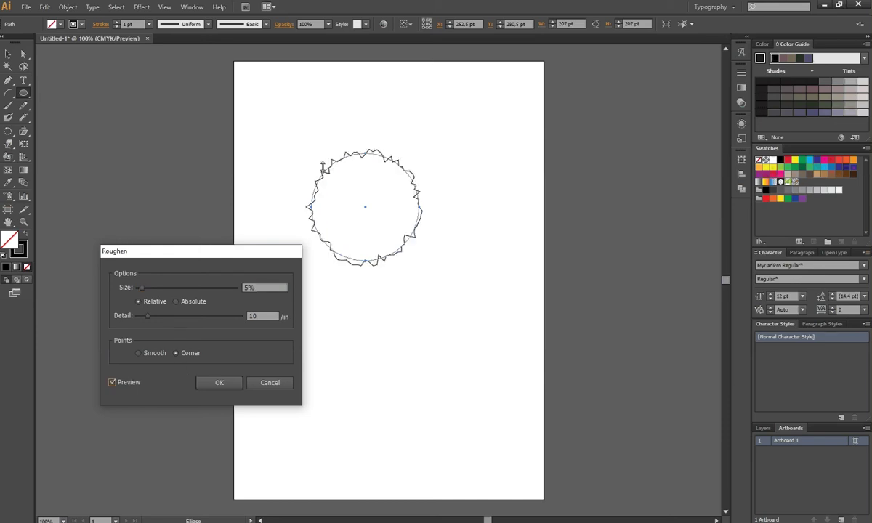
click(141, 288)
Raise the Roughen size to 35% Relative, briefly trying Absolute along the way.
drag(141, 287, 153, 288)
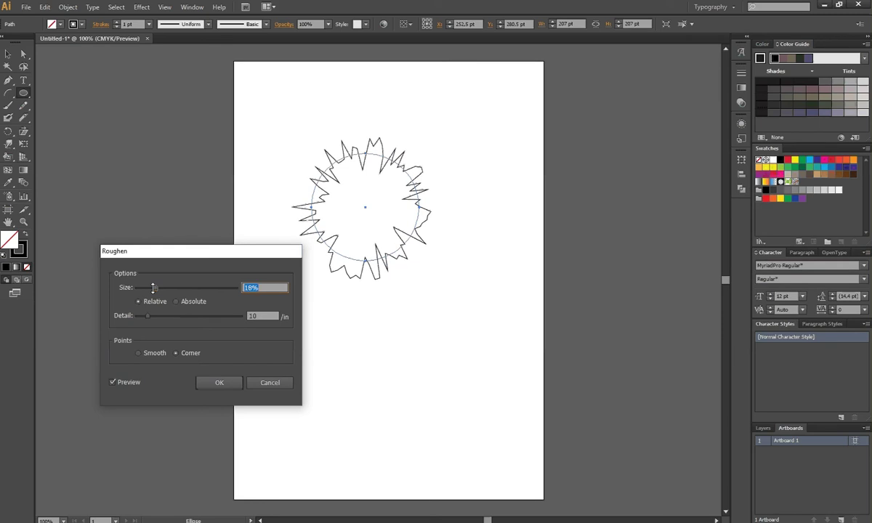
drag(152, 287, 169, 288)
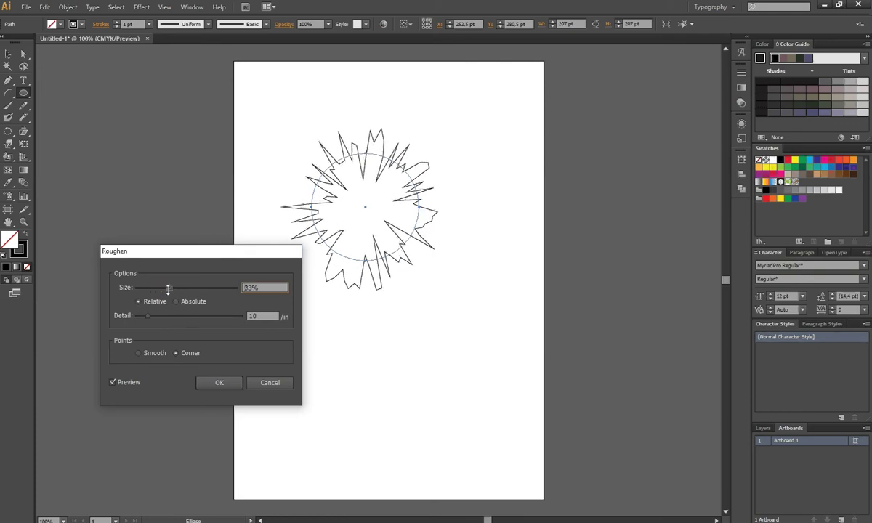
drag(186, 257, 188, 283)
mouse_move(171, 313)
mouse_down()
mouse_move(181, 313)
mouse_move(164, 314)
mouse_up()
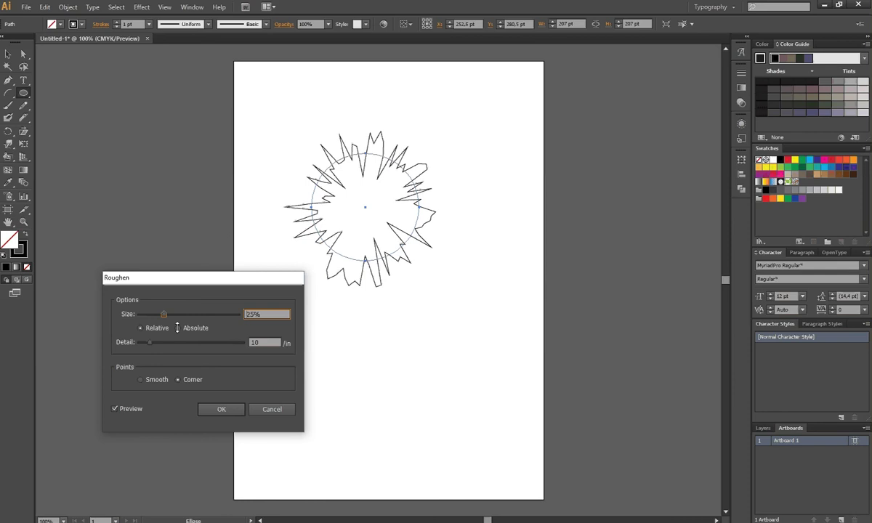
click(177, 327)
drag(164, 313, 215, 314)
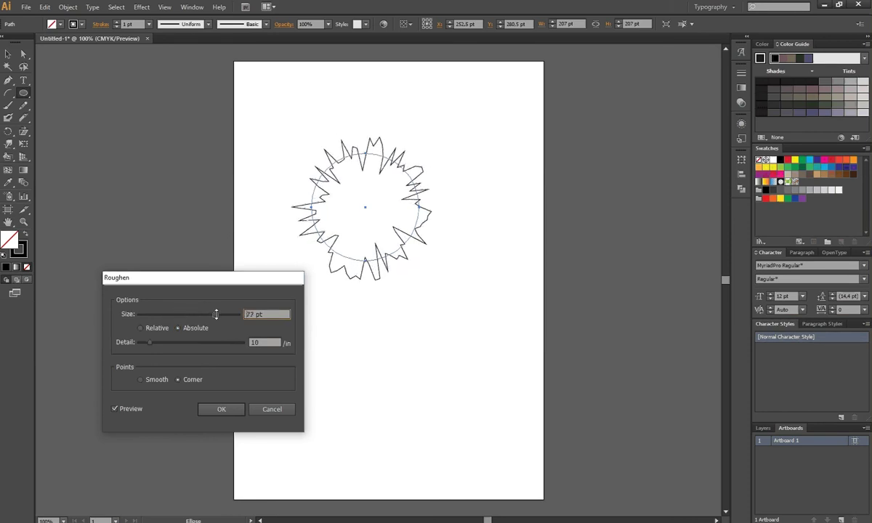
click(149, 328)
drag(215, 314, 179, 307)
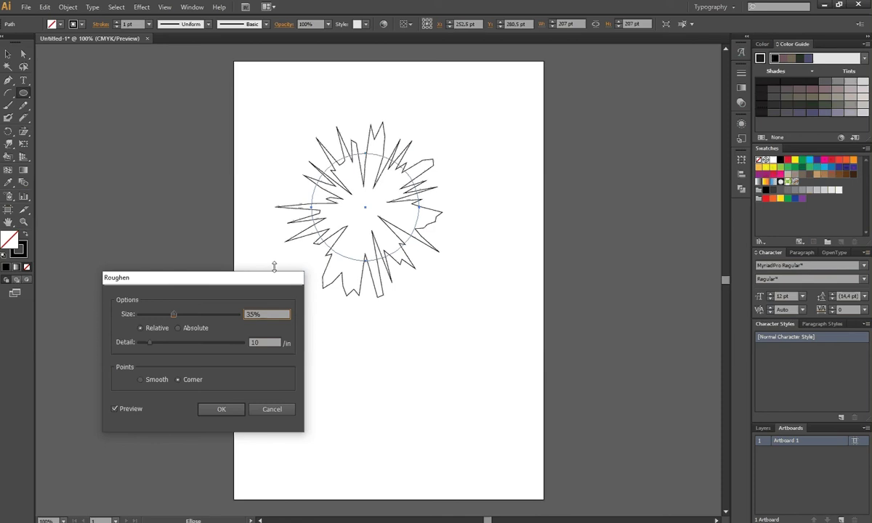
drag(274, 269, 268, 255)
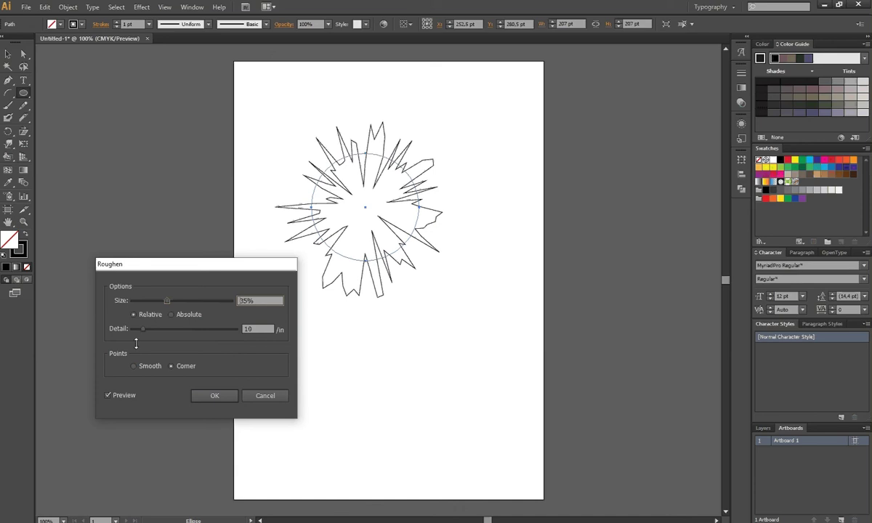
Set the Roughen Detail slider to 36 per inch for a dense starburst.
drag(143, 328, 169, 329)
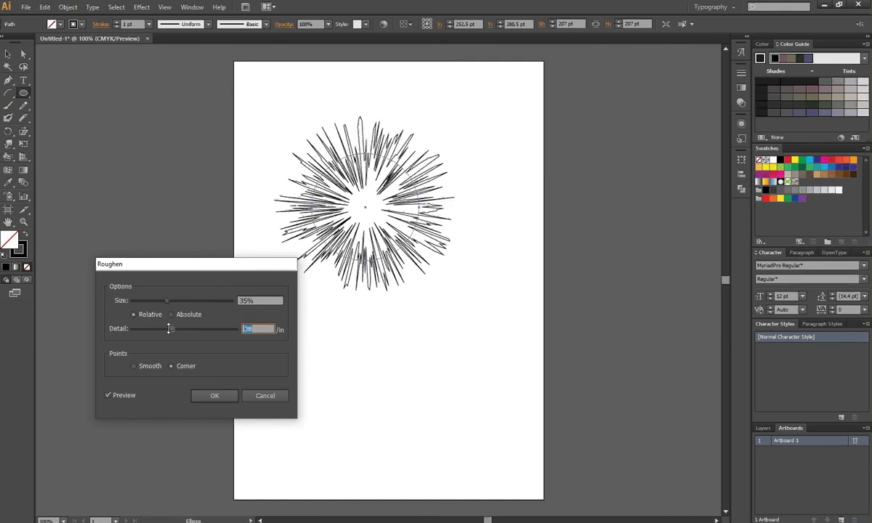
drag(168, 329, 158, 329)
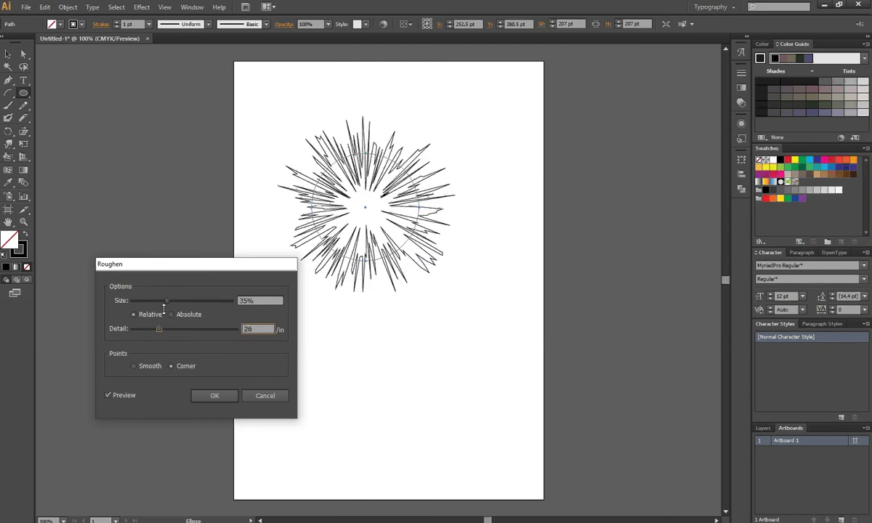
click(167, 300)
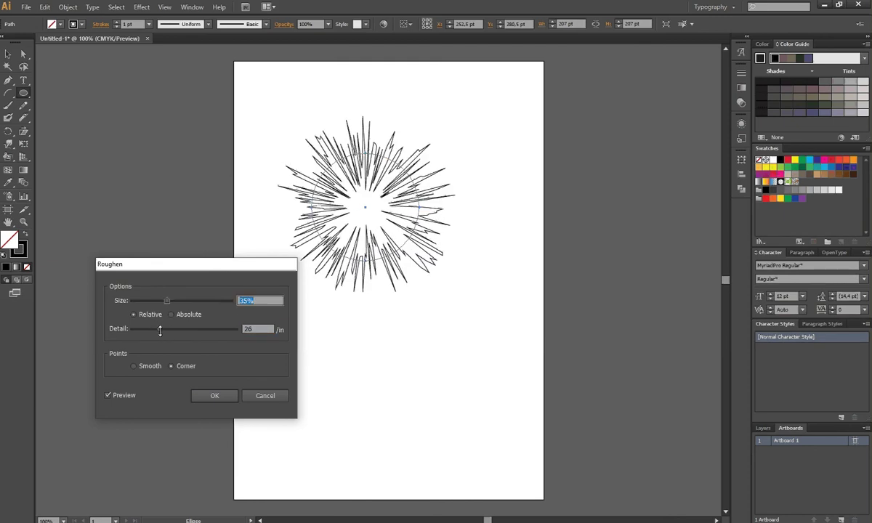
drag(160, 331, 170, 327)
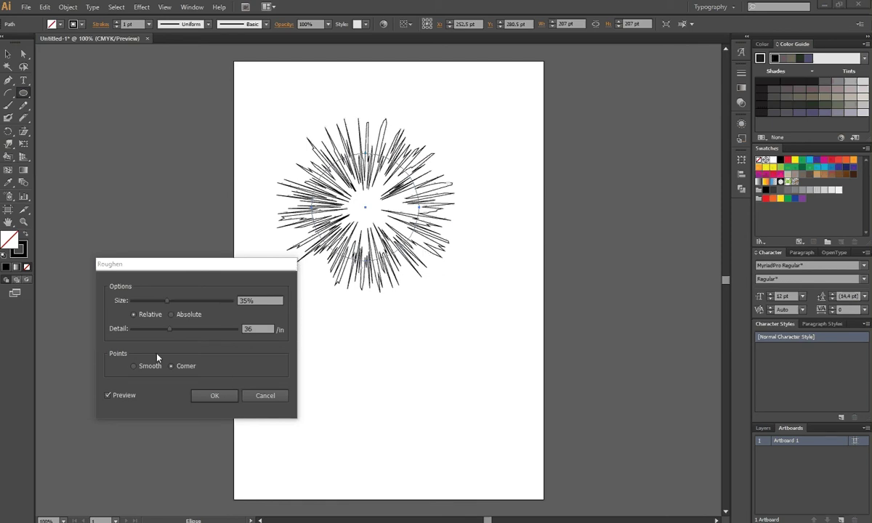
Apply Roughen with Corner points, 49% size and 20/in detail.
click(134, 366)
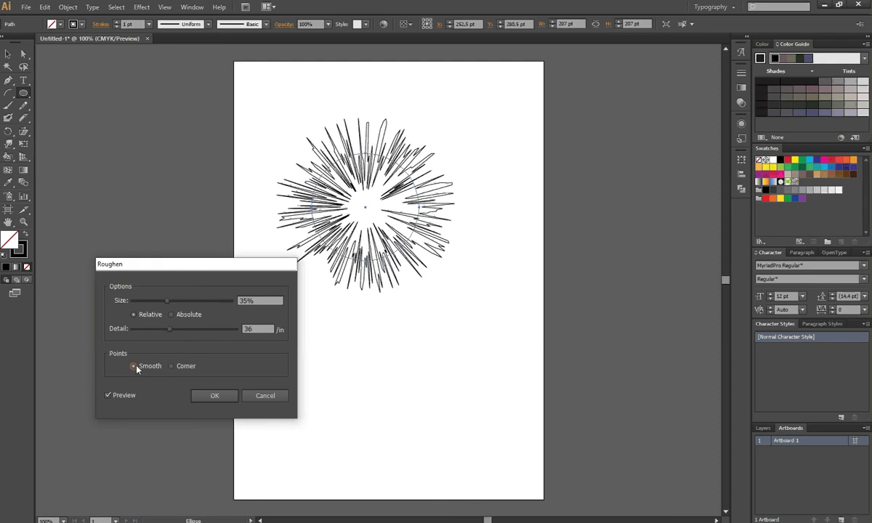
drag(171, 331, 146, 331)
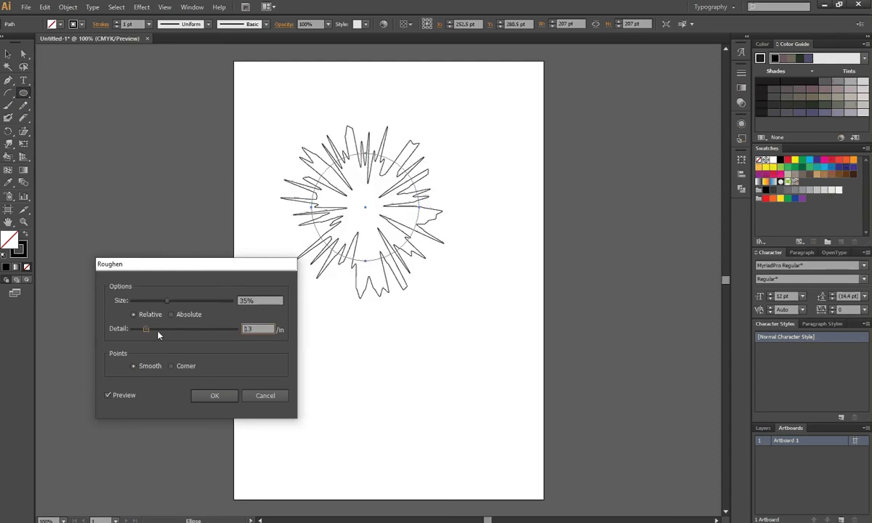
click(172, 366)
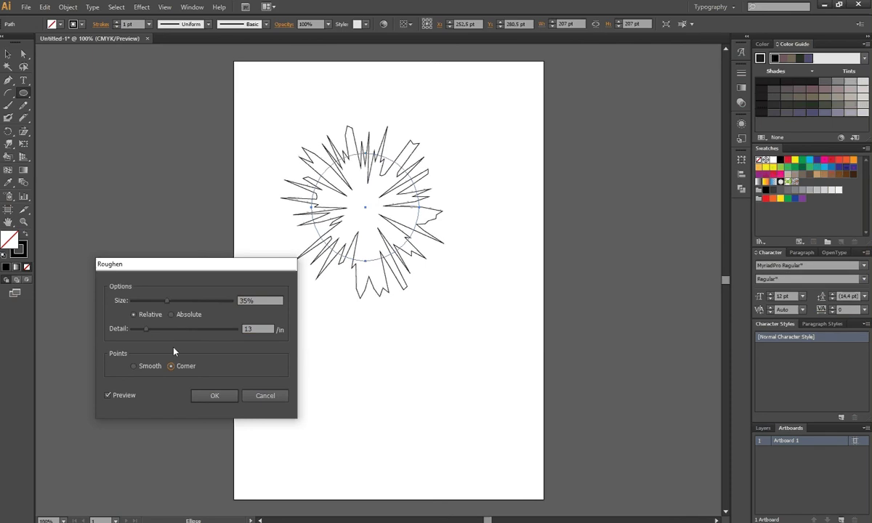
drag(167, 301, 181, 300)
drag(149, 332, 153, 330)
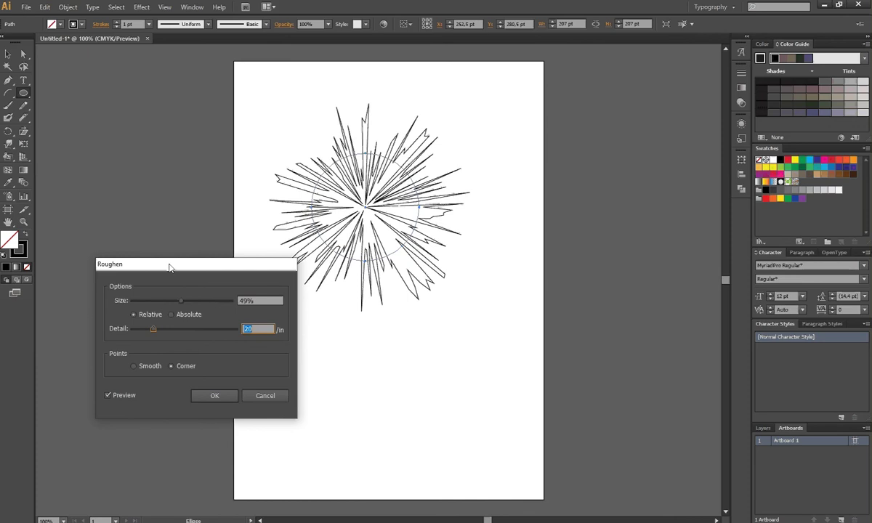
drag(168, 263, 162, 253)
key(Return)
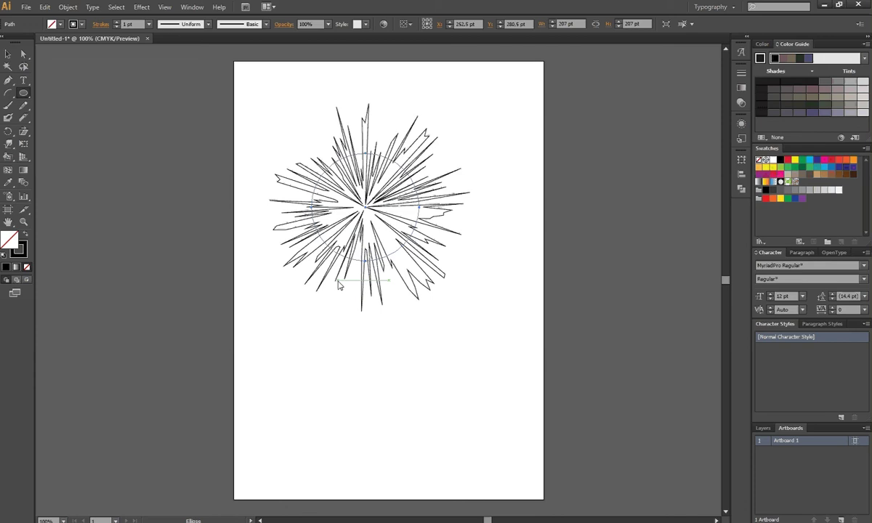
Undo the Roughen to restore the smooth 207 pt outlined circle.
key(ctrl)
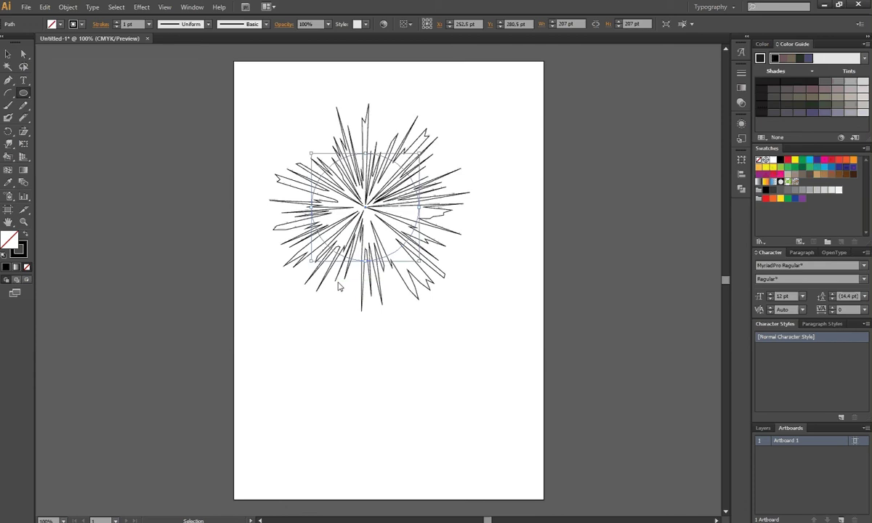
key(ctrl+z)
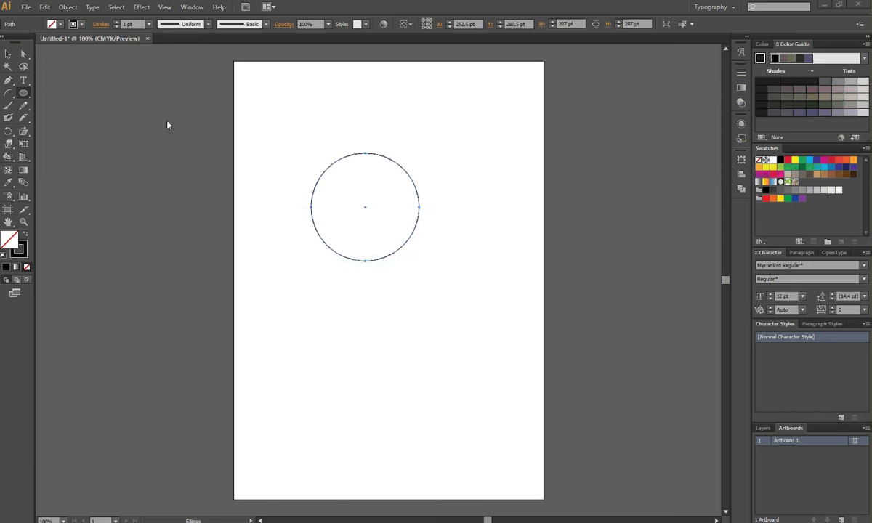
Apply Free Distort, dragging all four corners to warp the circle into a lopsided egg shape.
click(142, 7)
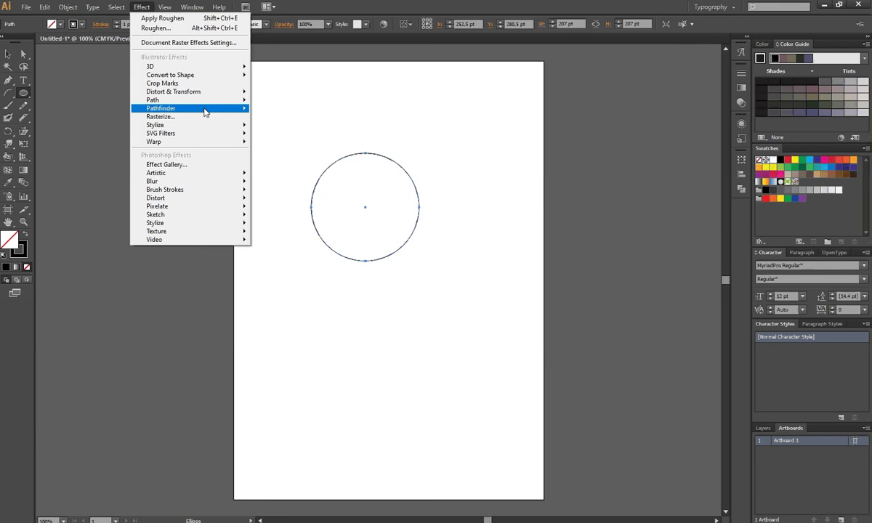
mouse_move(174, 92)
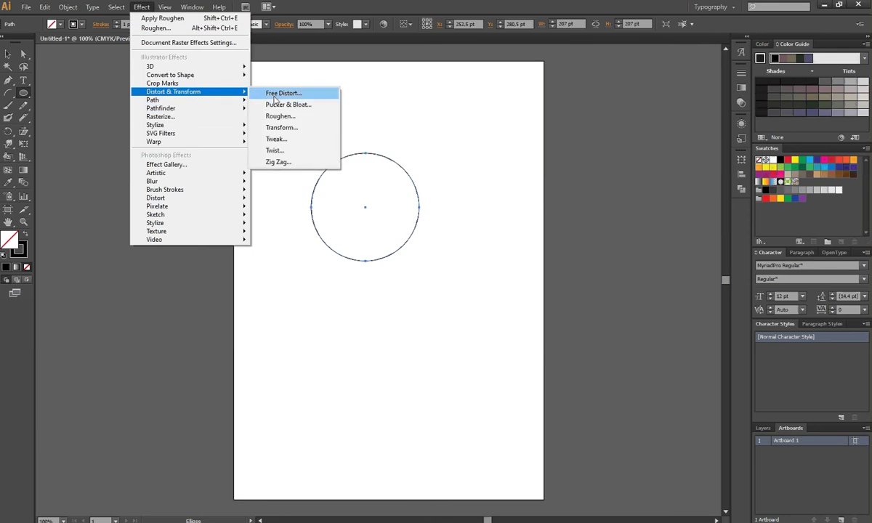
click(284, 93)
drag(463, 219, 501, 211)
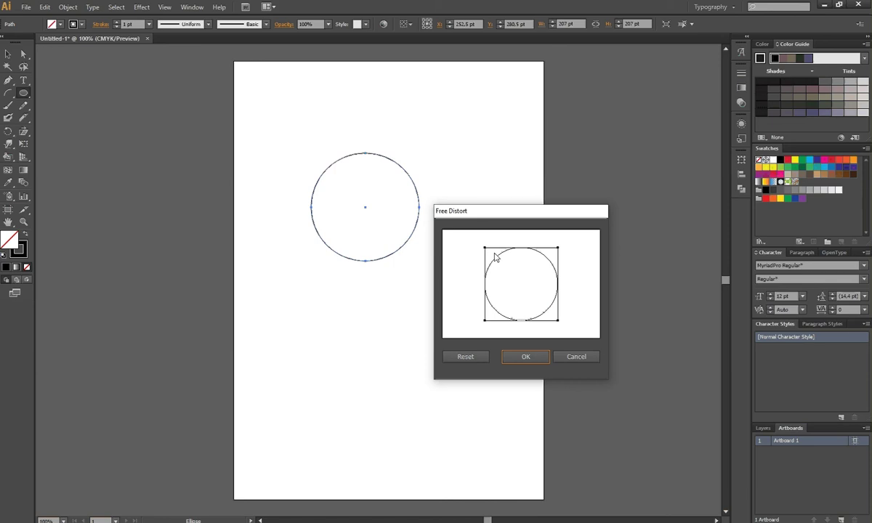
drag(485, 248, 500, 271)
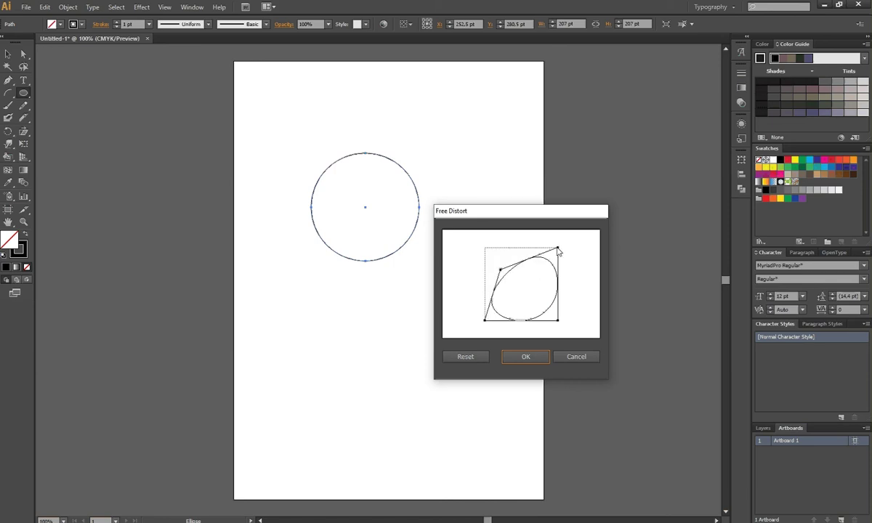
drag(558, 249, 560, 236)
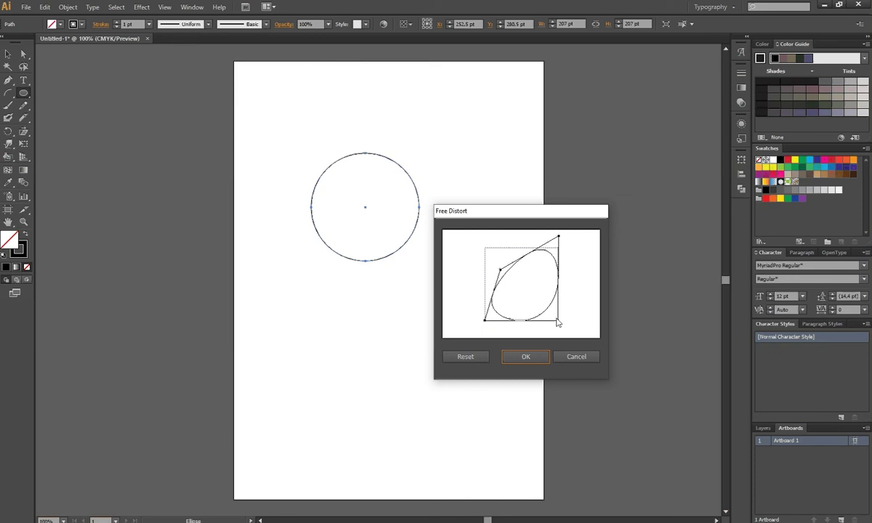
drag(561, 320, 576, 307)
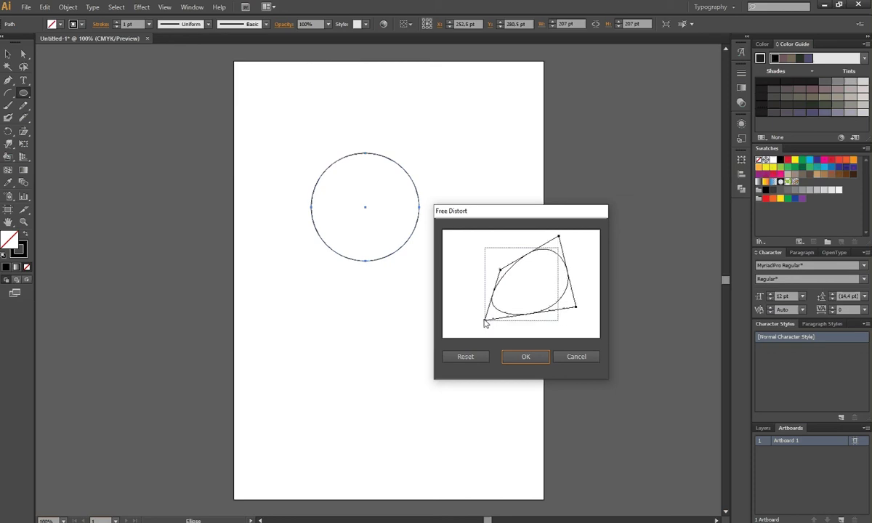
drag(484, 320, 460, 298)
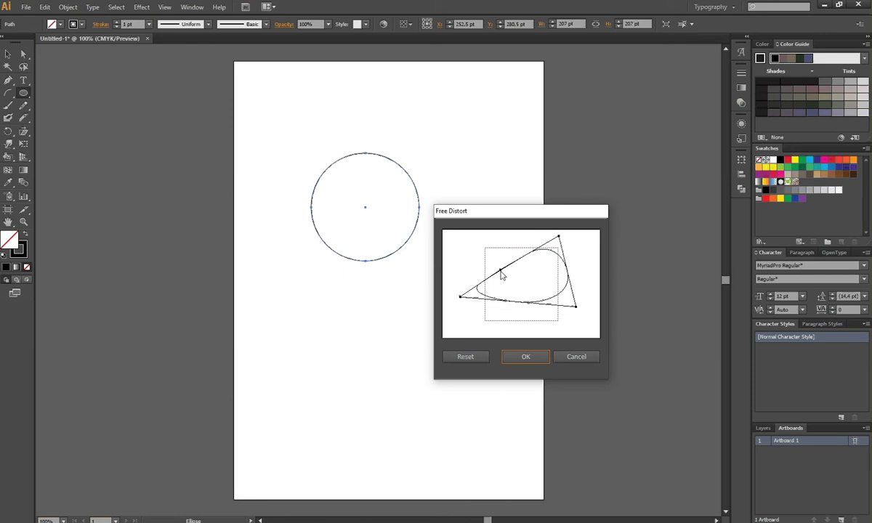
drag(500, 269, 497, 260)
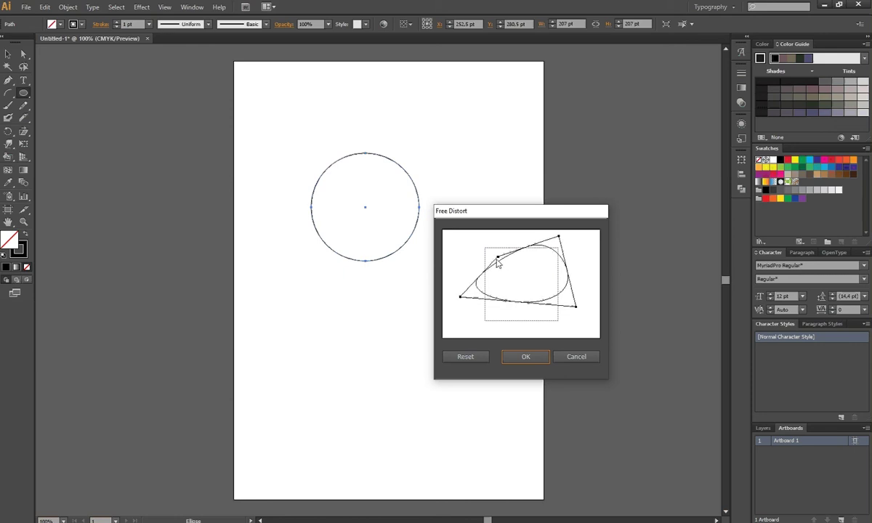
click(523, 356)
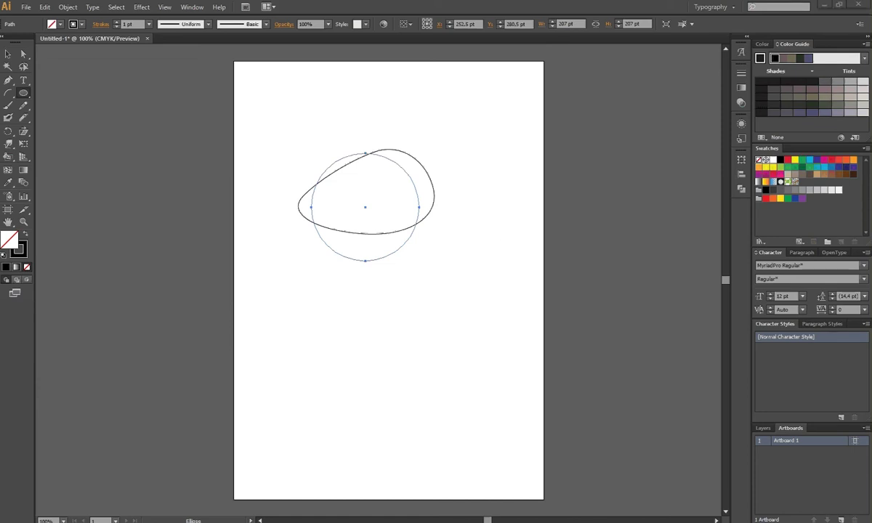
key(ctrl)
key(ctrl)
Undo the Free Distort and reselect the plain round circle.
key(v)
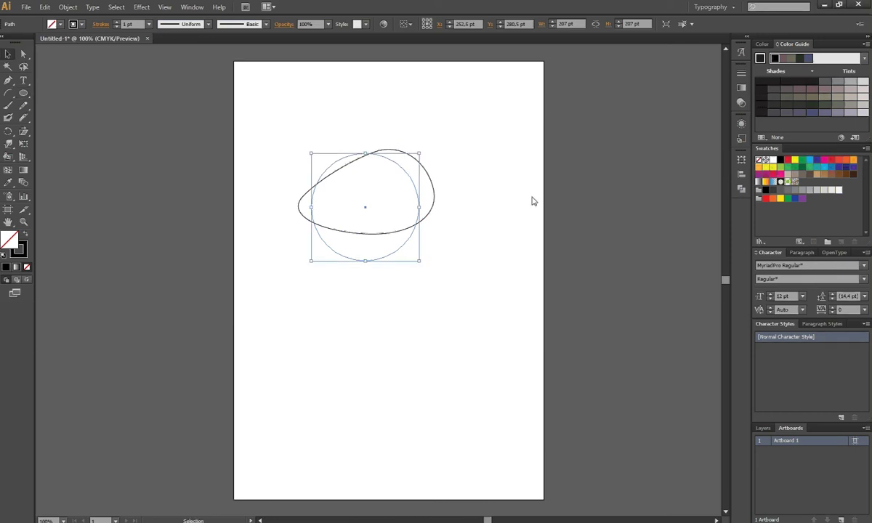
key(ctrl+z)
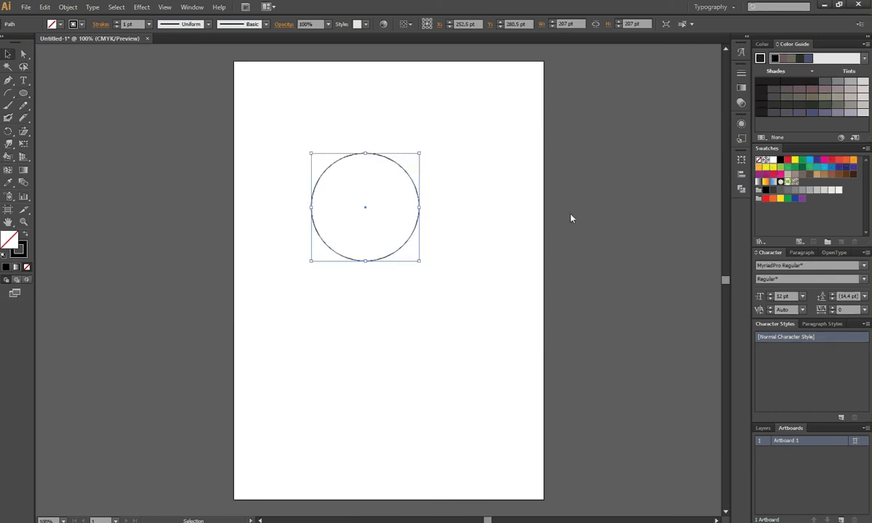
click(496, 165)
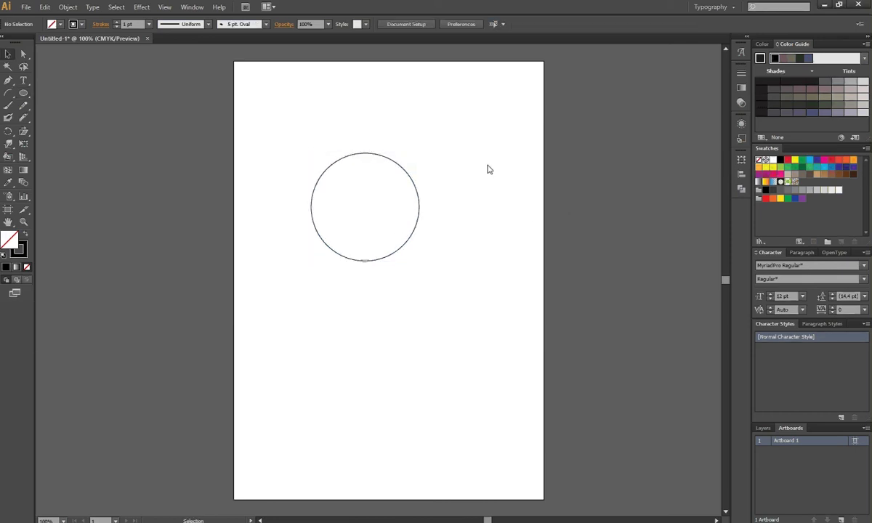
click(411, 182)
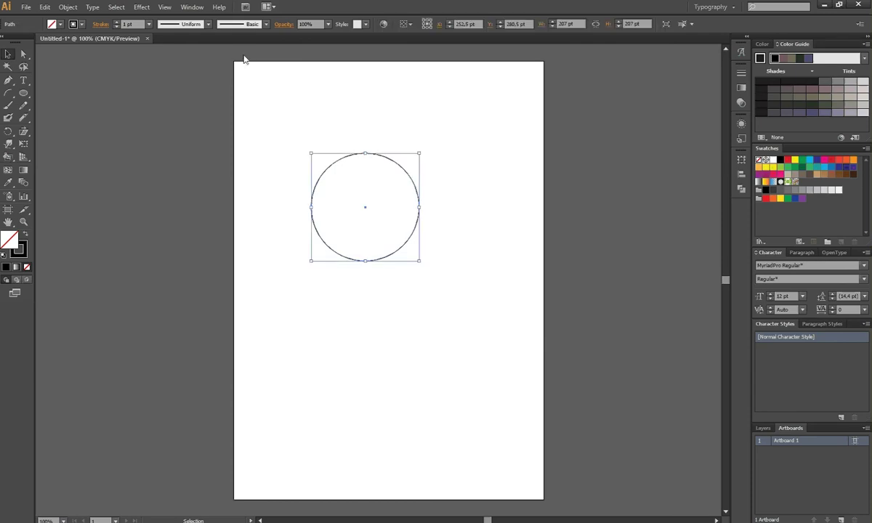
click(141, 8)
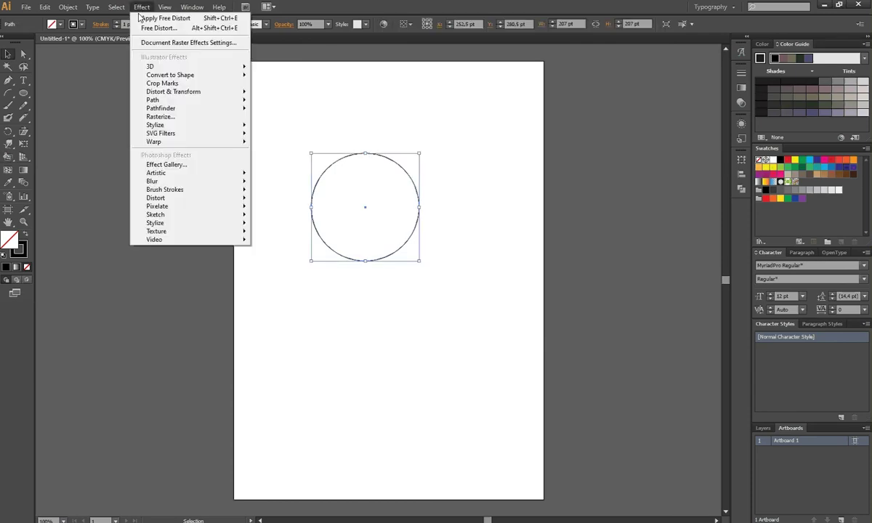
mouse_move(173, 91)
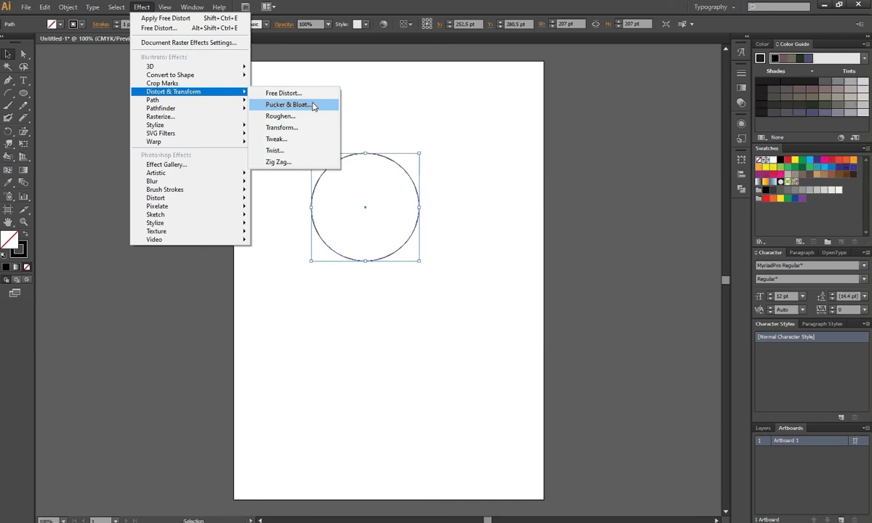
Preview Pucker & Bloat at -131%, pinching the circle into a long-pointed four-pointed star.
click(314, 106)
drag(457, 228, 468, 297)
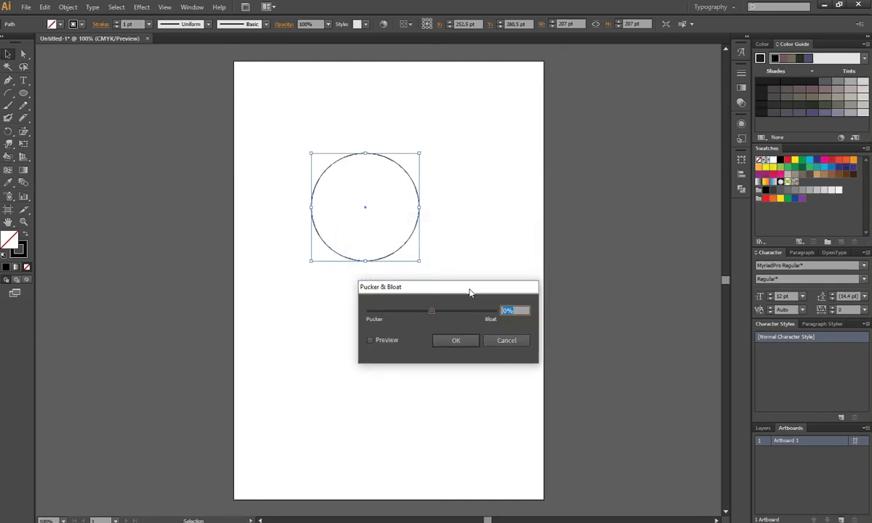
click(370, 341)
mouse_move(432, 313)
mouse_down()
mouse_move(400, 314)
mouse_move(413, 314)
mouse_move(399, 333)
mouse_move(421, 338)
mouse_up()
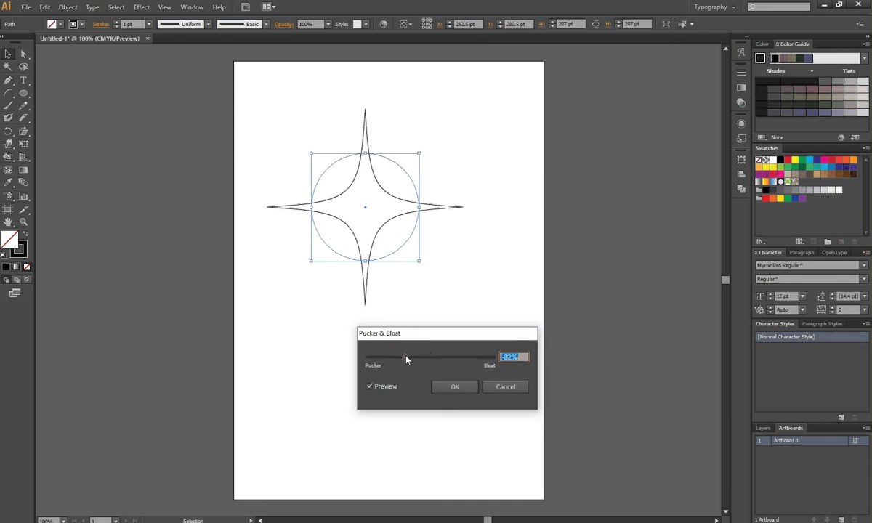
drag(405, 358, 389, 361)
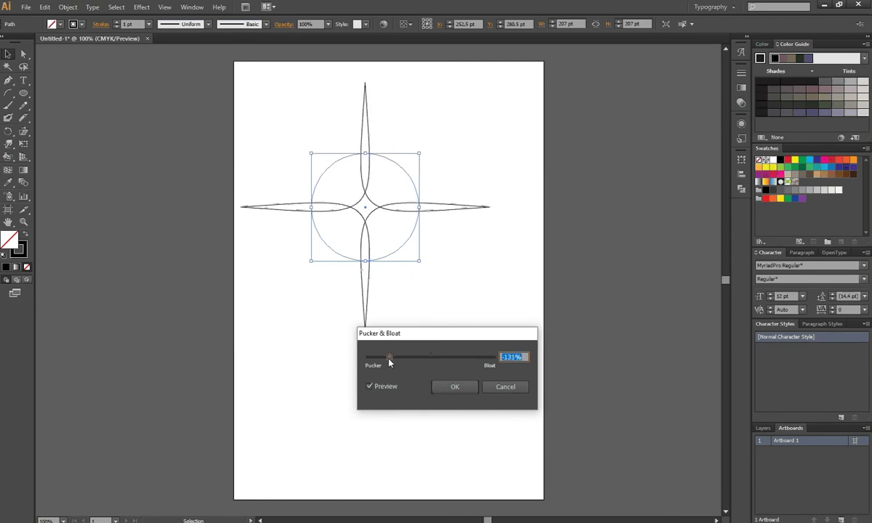
Apply a 135% Bloat to the circle, then undo it.
drag(388, 361, 484, 359)
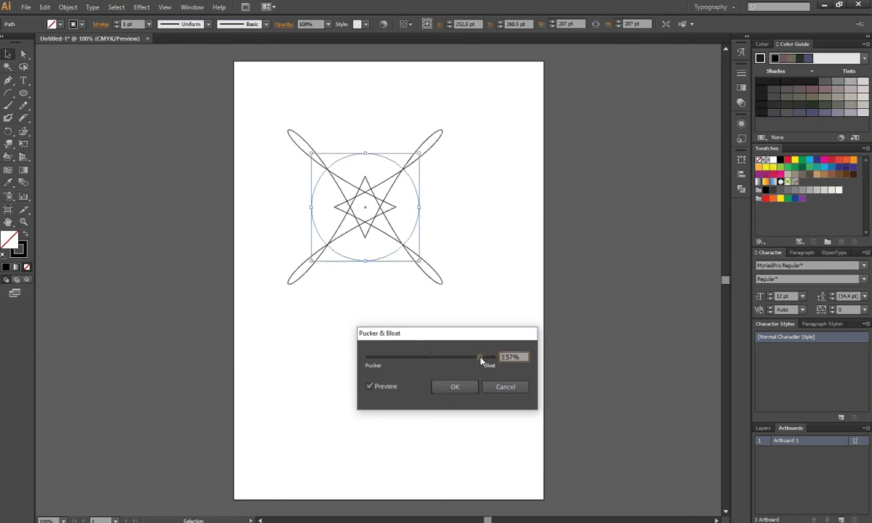
drag(485, 358, 481, 359)
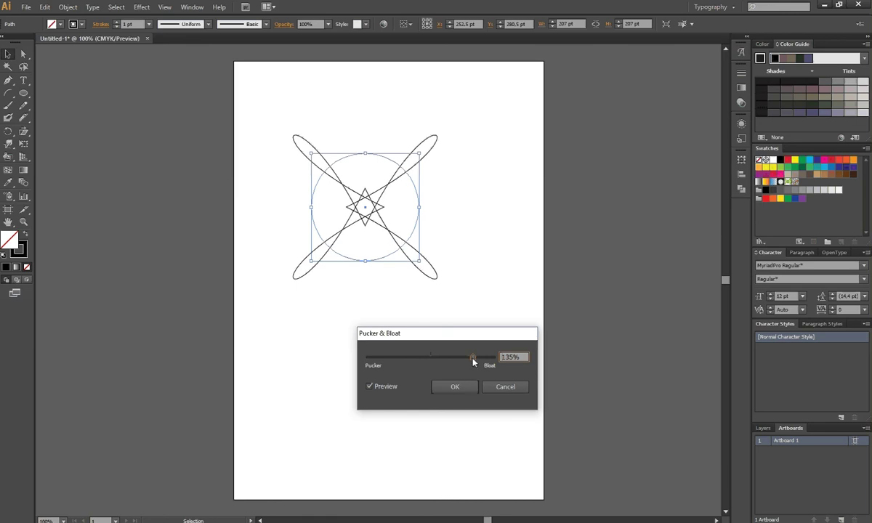
click(466, 388)
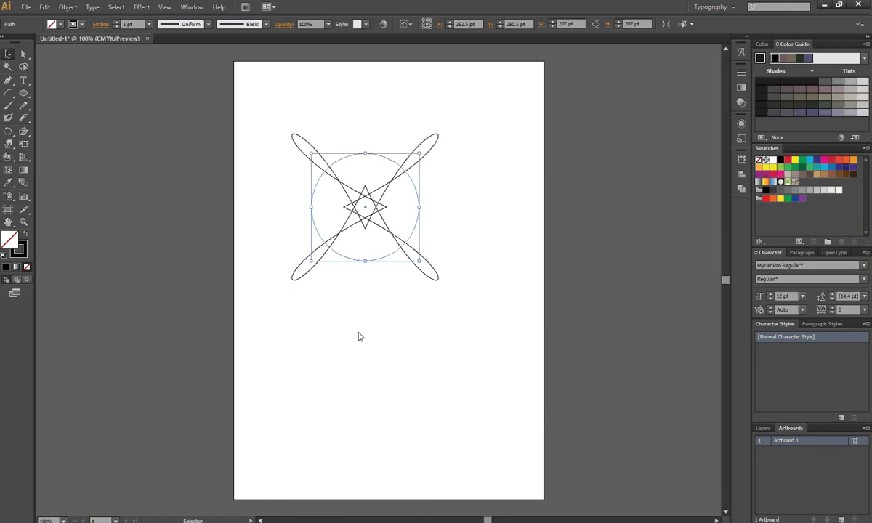
key(ctrl+z)
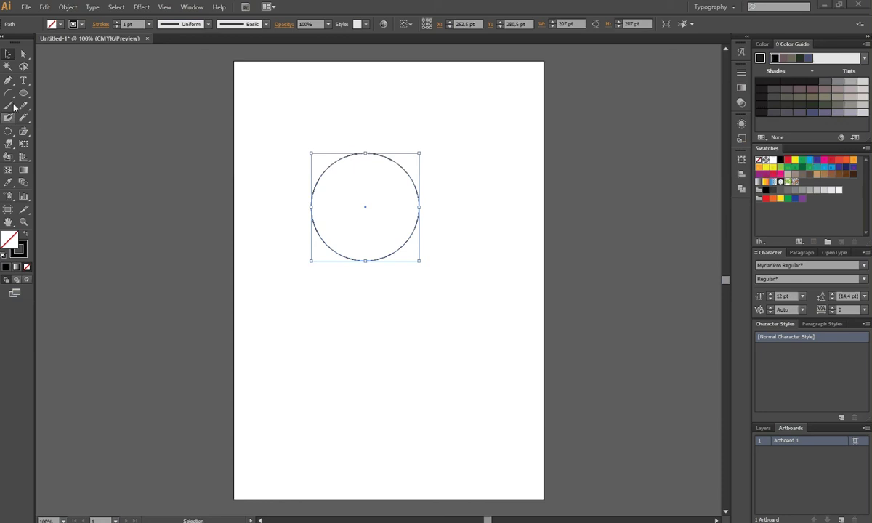
Draw a 253 × 171 pt unfilled rectangle below the circle with the Rectangle Tool.
click(23, 95)
drag(23, 100, 75, 93)
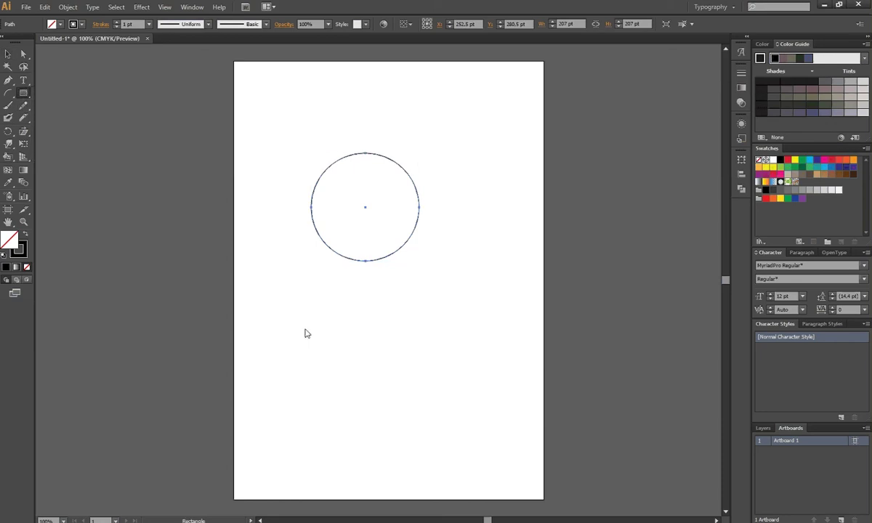
drag(305, 330, 437, 420)
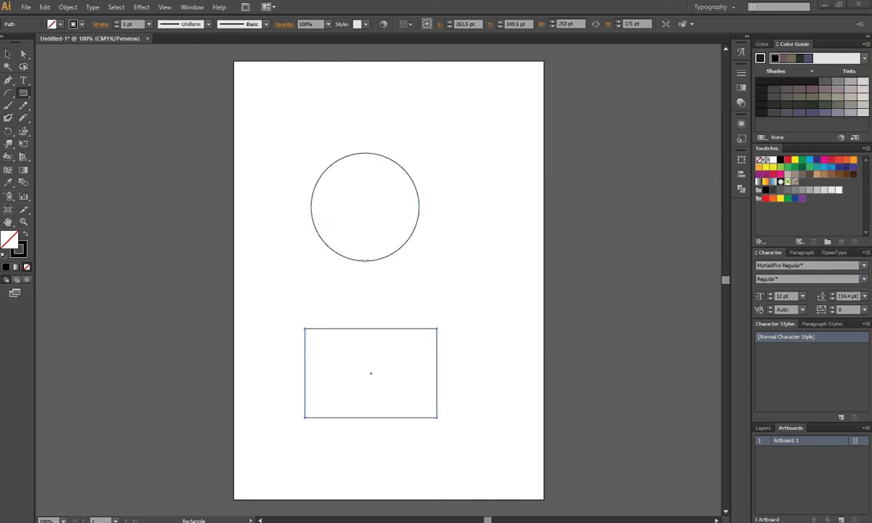
click(141, 7)
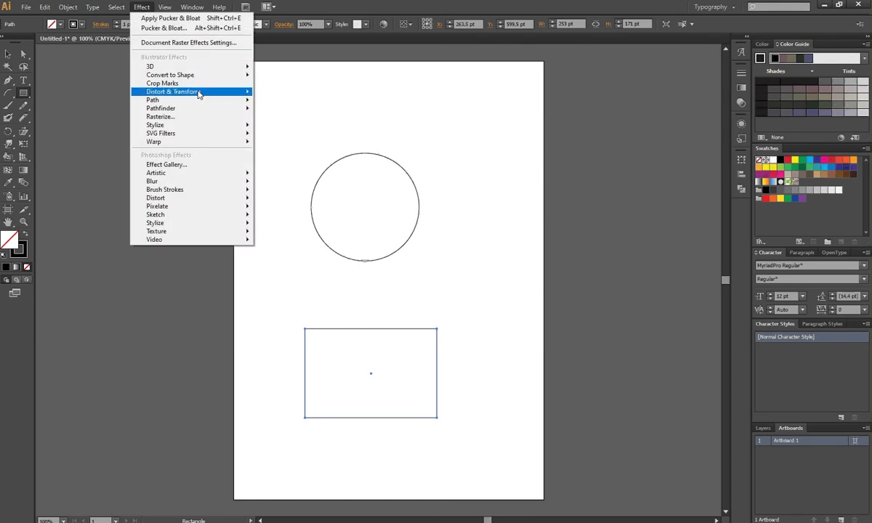
mouse_move(174, 92)
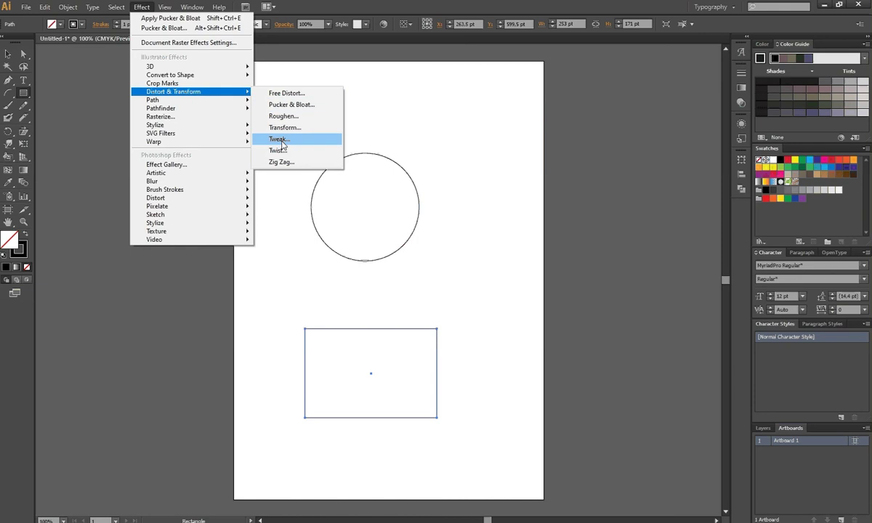
Bring up Distort & Transform > Twist for the rectangle, backing out of a stray Tweak dialog.
click(281, 140)
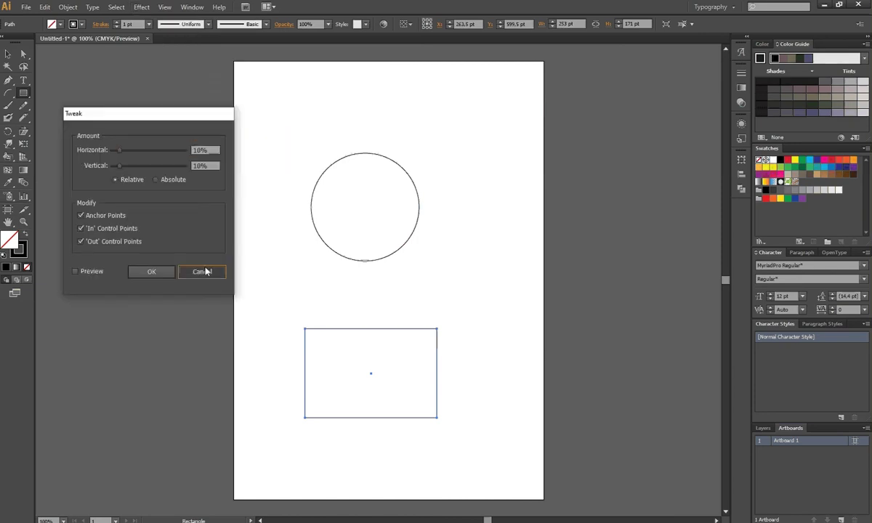
click(202, 271)
click(141, 6)
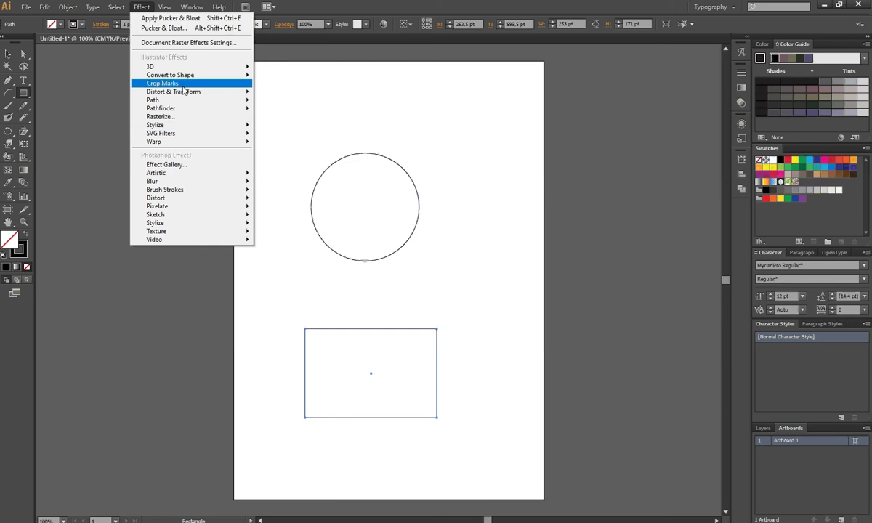
mouse_move(173, 91)
click(282, 151)
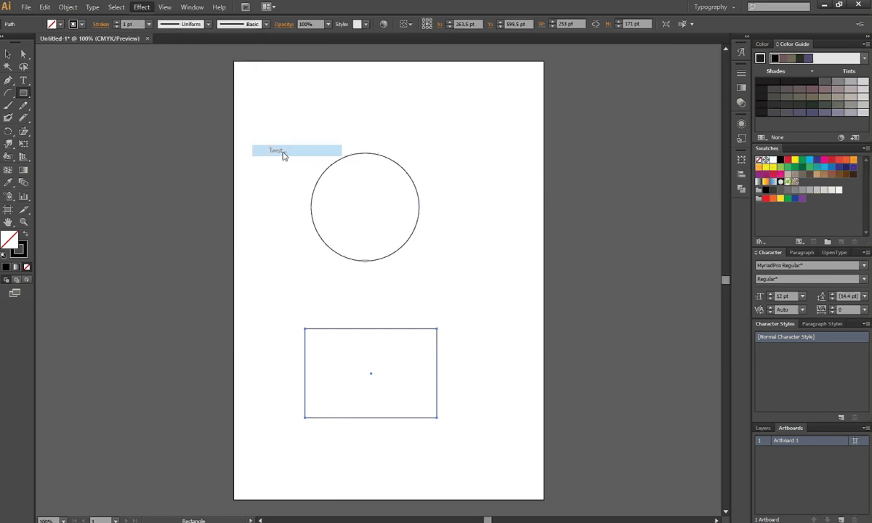
Turn on Twist preview and raise the Angle to 360°, curling the rectangle into a swirl.
drag(445, 233, 522, 236)
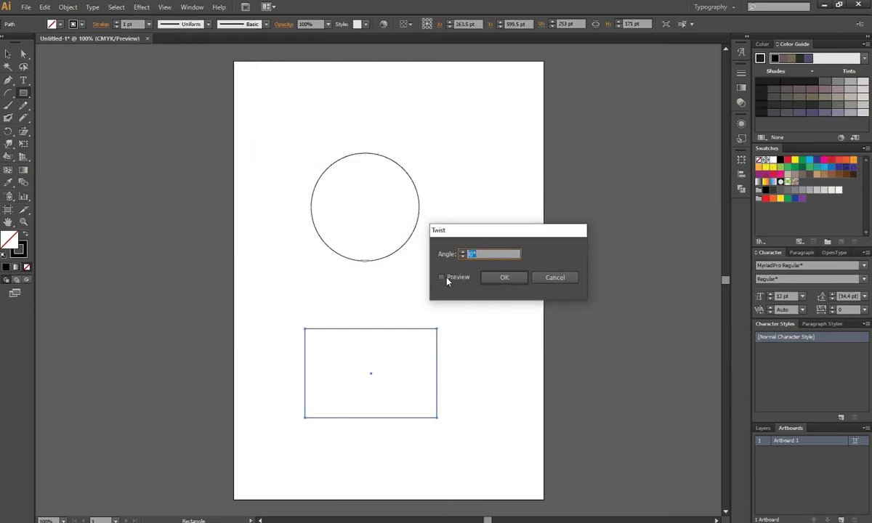
click(442, 277)
click(462, 252)
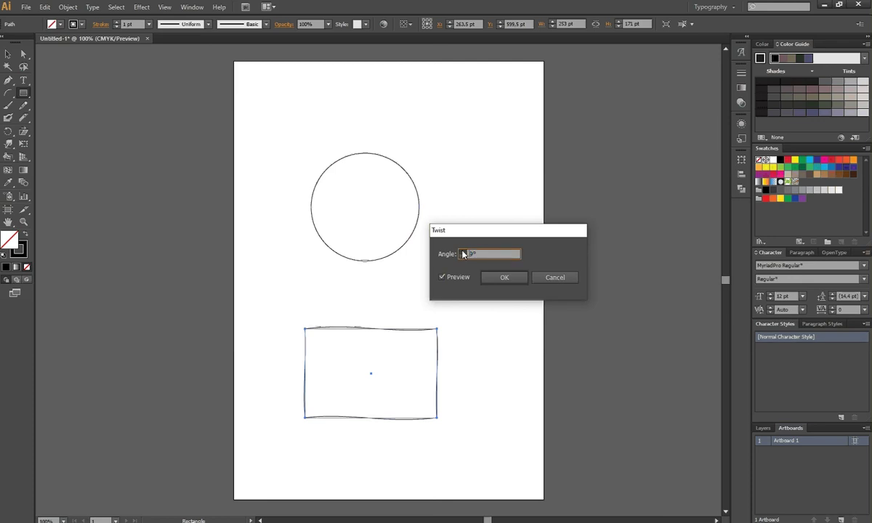
scroll(463, 254, up, 2)
scroll(463, 254, up, 2)
scroll(463, 253, up, 2)
scroll(463, 254, up, 2)
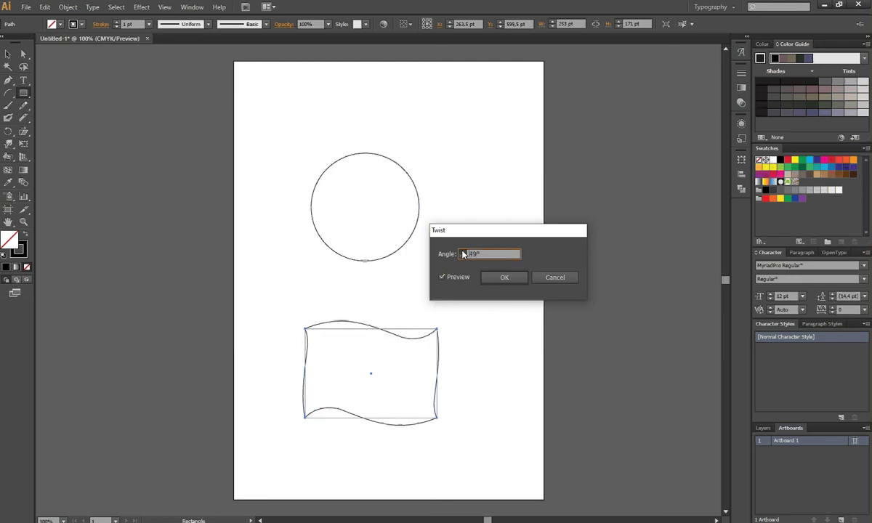
scroll(463, 253, up, 2)
scroll(464, 254, up, 2)
scroll(465, 254, up, 2)
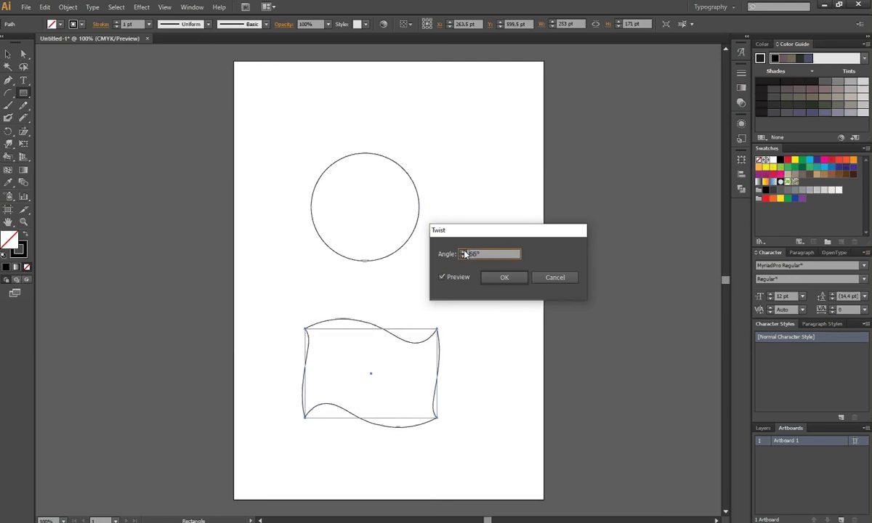
scroll(466, 255, up, 2)
scroll(467, 255, up, 2)
scroll(468, 255, up, 2)
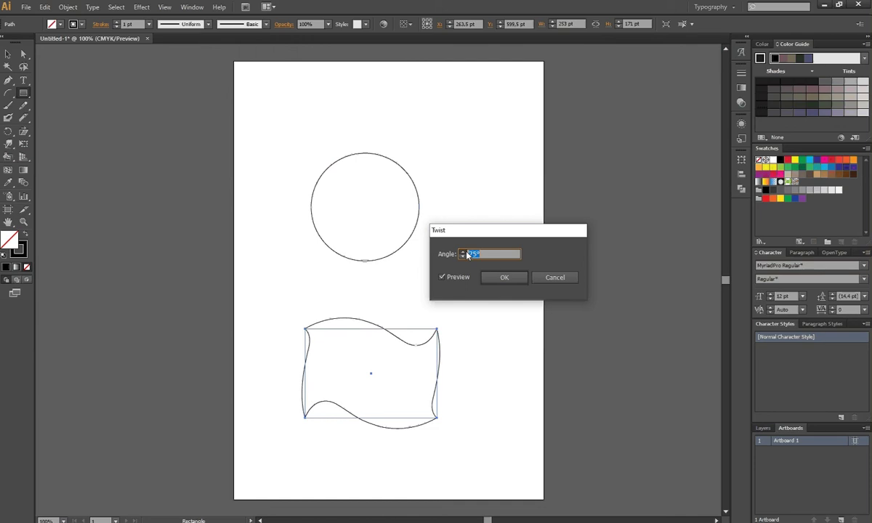
scroll(464, 254, up, 3)
scroll(462, 255, up, 9)
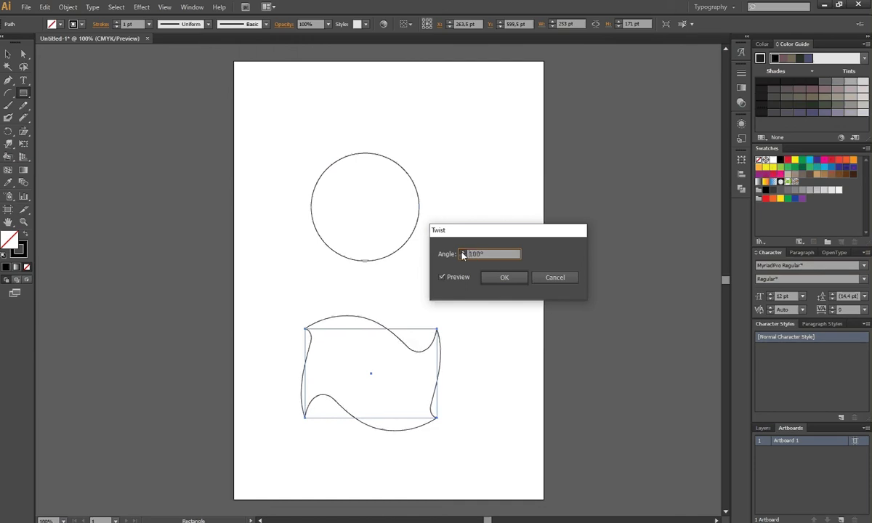
scroll(462, 255, up, 9)
scroll(462, 255, up, 5)
scroll(462, 255, up, 5)
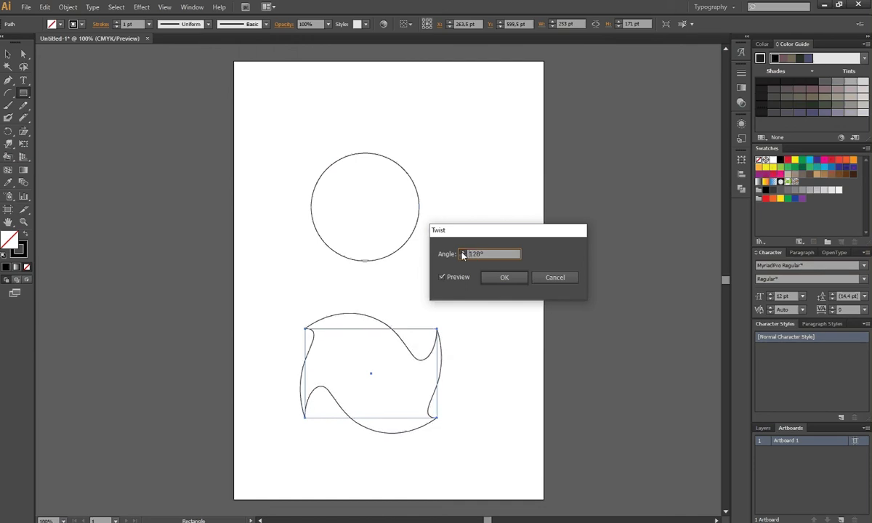
scroll(462, 255, up, 4)
scroll(462, 256, up, 4)
scroll(462, 255, up, 5)
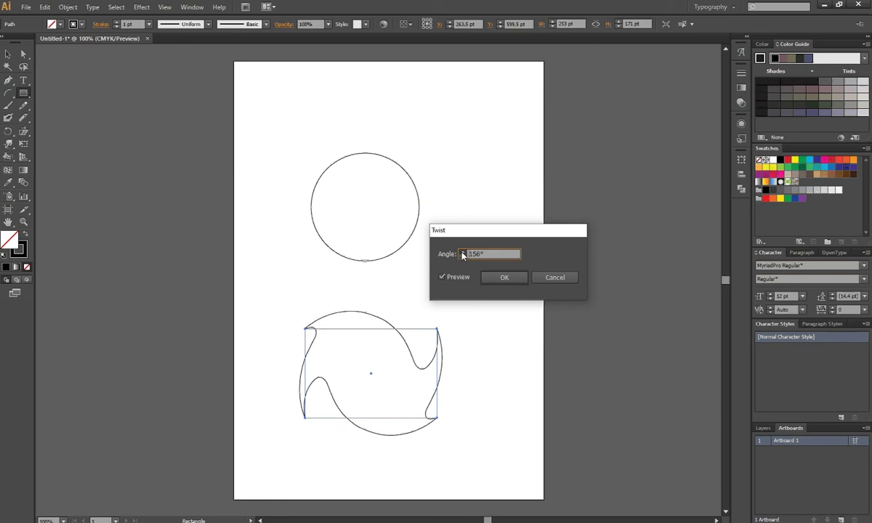
scroll(462, 255, up, 5)
scroll(462, 255, up, 4)
scroll(462, 255, up, 11)
scroll(462, 255, up, 10)
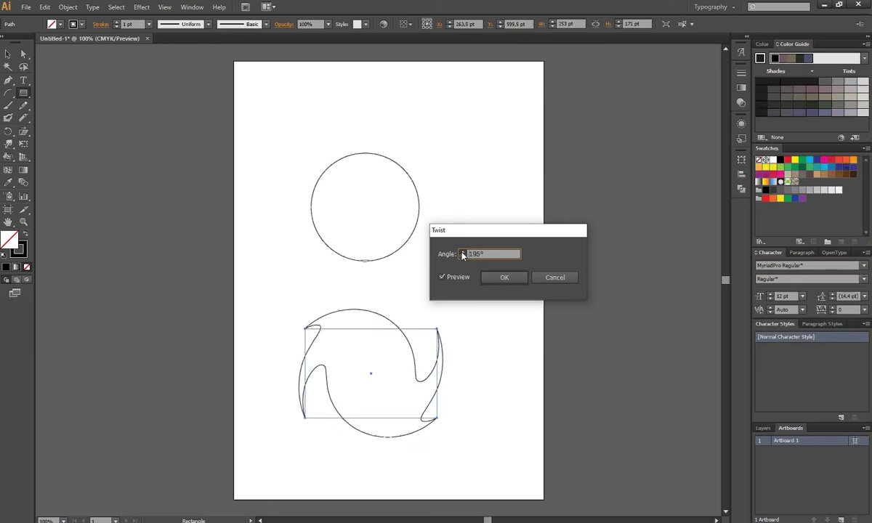
scroll(462, 255, up, 9)
scroll(462, 255, up, 9)
scroll(462, 255, up, 10)
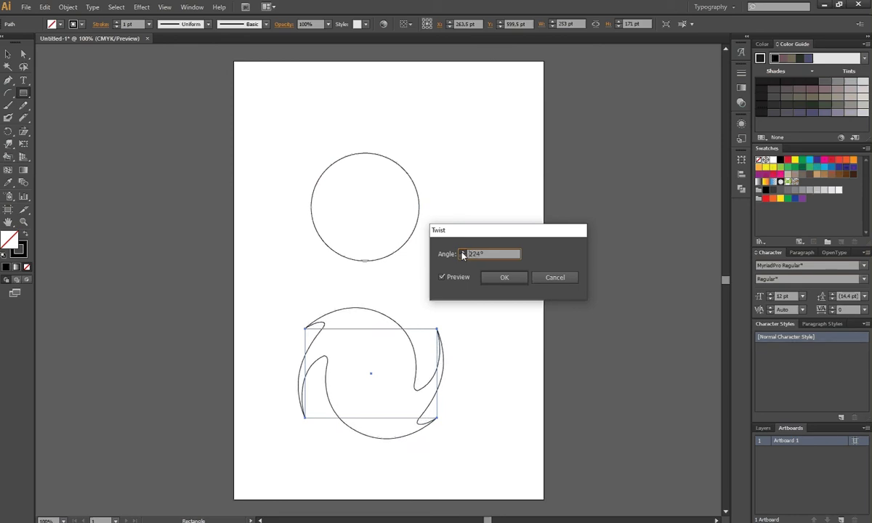
scroll(462, 255, up, 9)
scroll(462, 255, up, 12)
scroll(462, 255, up, 5)
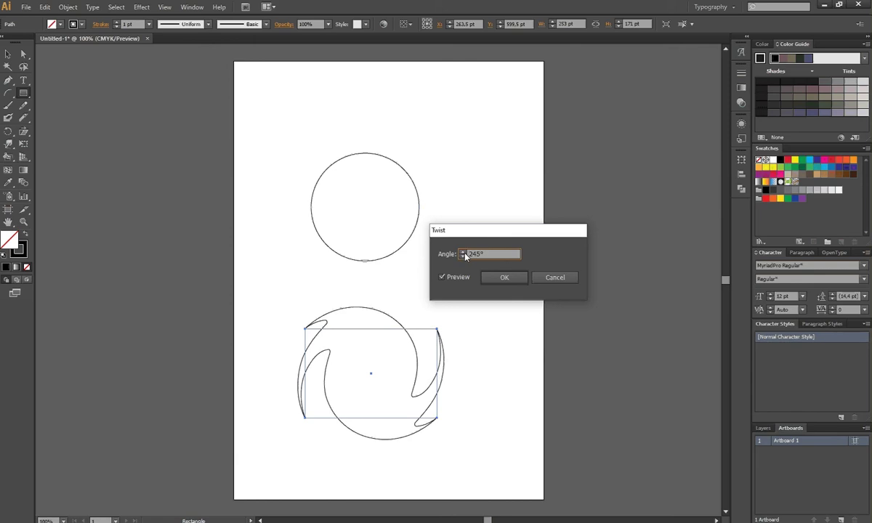
scroll(464, 255, up, 5)
scroll(465, 256, up, 6)
scroll(465, 255, up, 10)
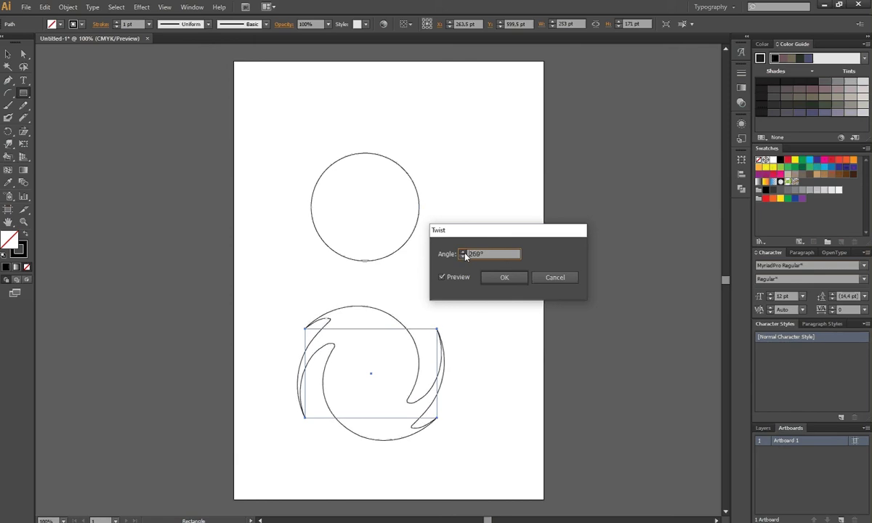
scroll(465, 254, up, 10)
scroll(465, 254, up, 9)
scroll(465, 255, up, 8)
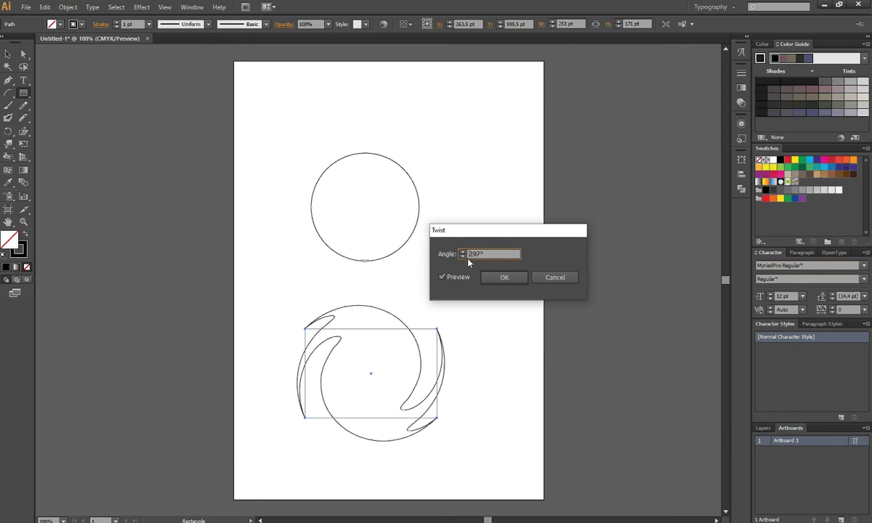
scroll(462, 255, up, 9)
scroll(463, 255, up, 9)
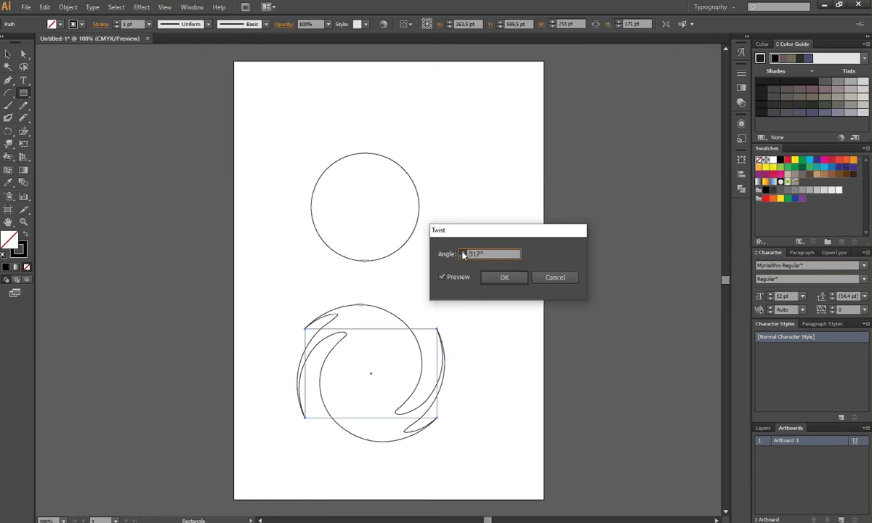
scroll(473, 257, up, 10)
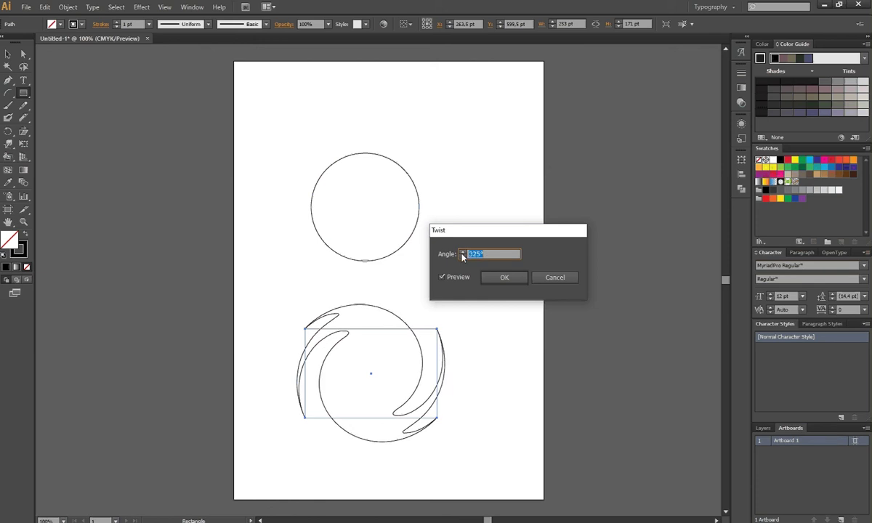
scroll(463, 255, up, 4)
scroll(463, 255, up, 4)
scroll(464, 255, up, 4)
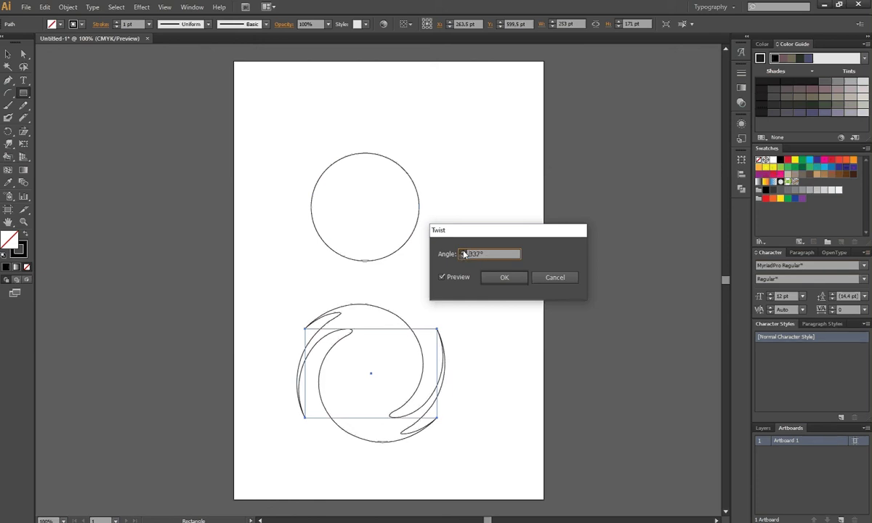
scroll(464, 254, up, 12)
scroll(463, 254, up, 11)
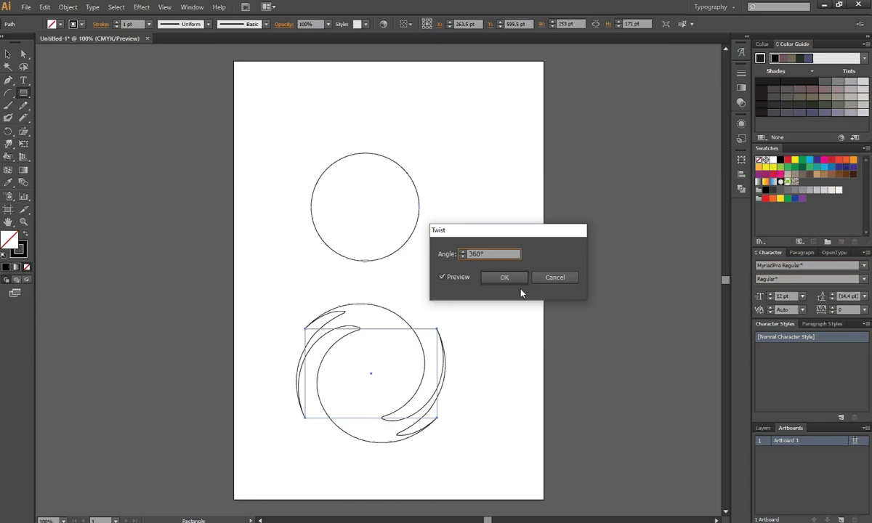
Apply the 360° Twist and dismiss the stray Rectangle size dialog.
key(Return)
click(407, 288)
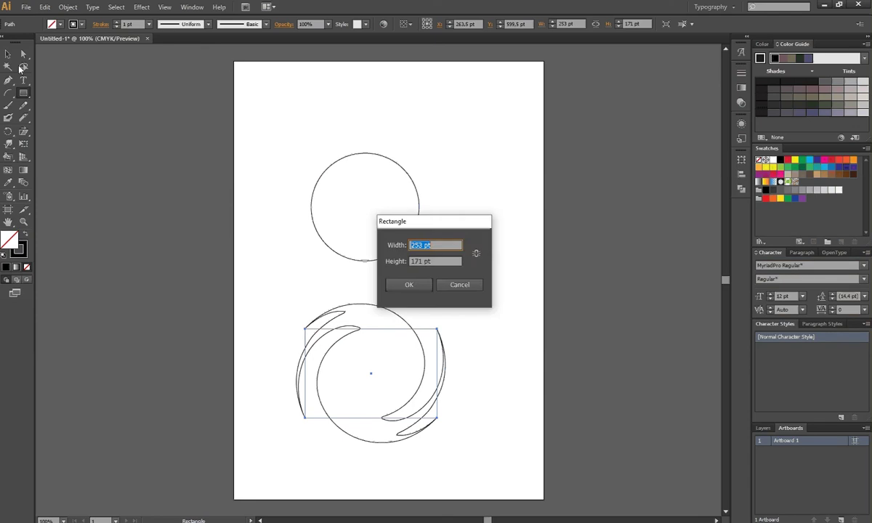
click(462, 285)
Move the twisted swirl slightly up and to the right, then deselect it.
click(461, 365)
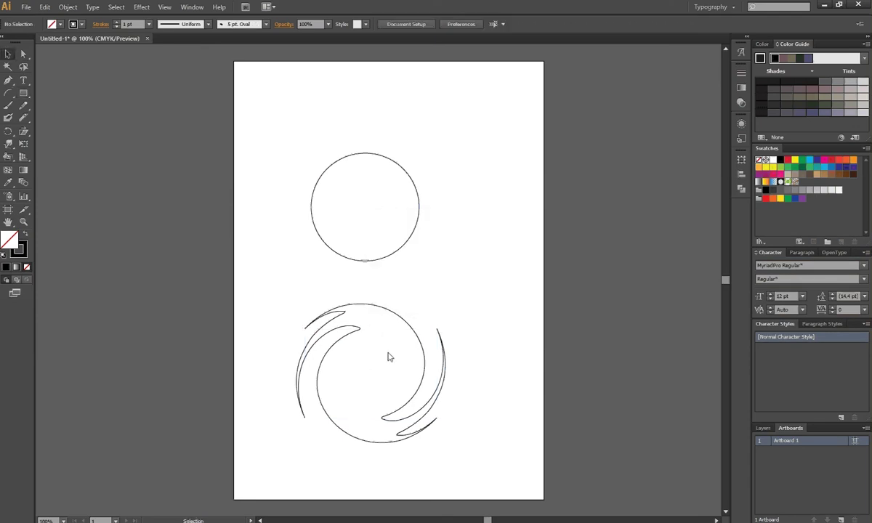
drag(418, 333, 457, 307)
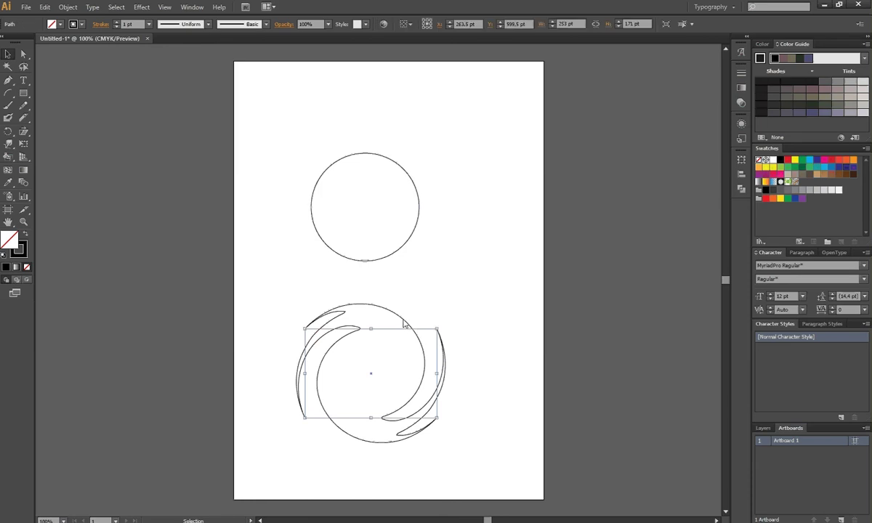
click(367, 451)
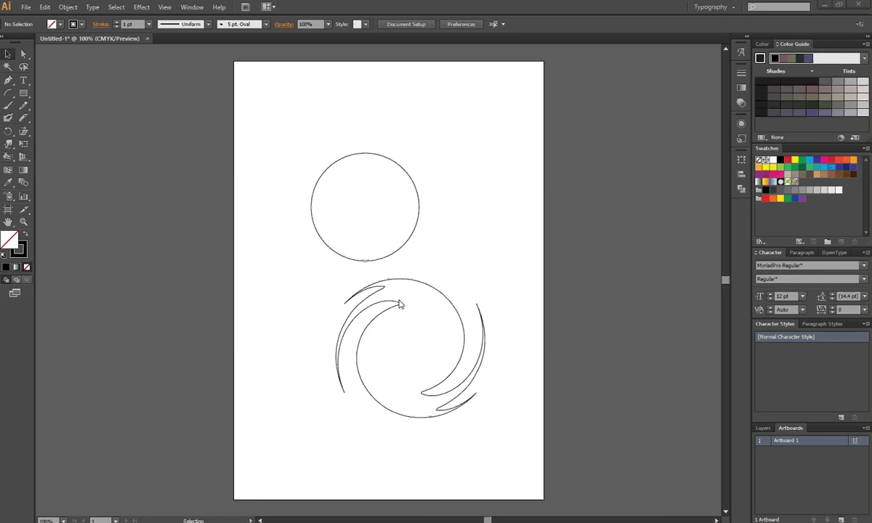
click(376, 282)
click(339, 273)
Select the circle and open the Zig Zag effect with live Preview on.
click(372, 153)
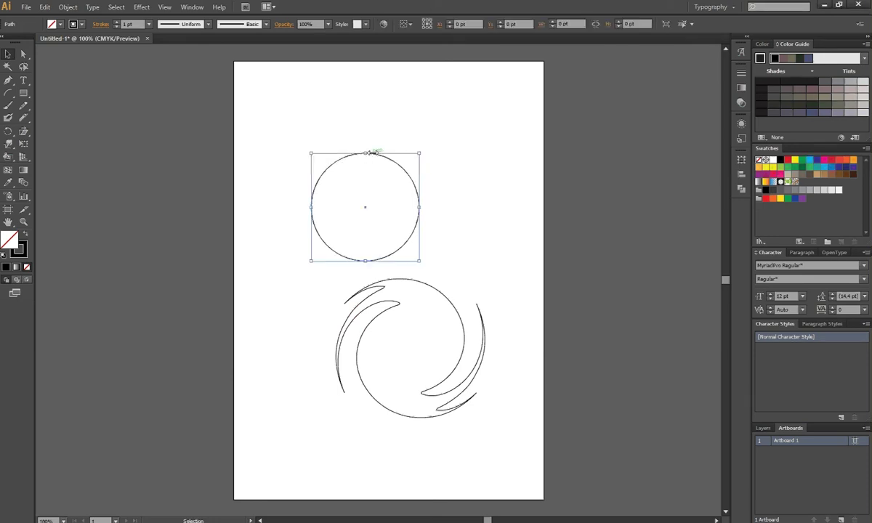
click(141, 6)
mouse_move(189, 99)
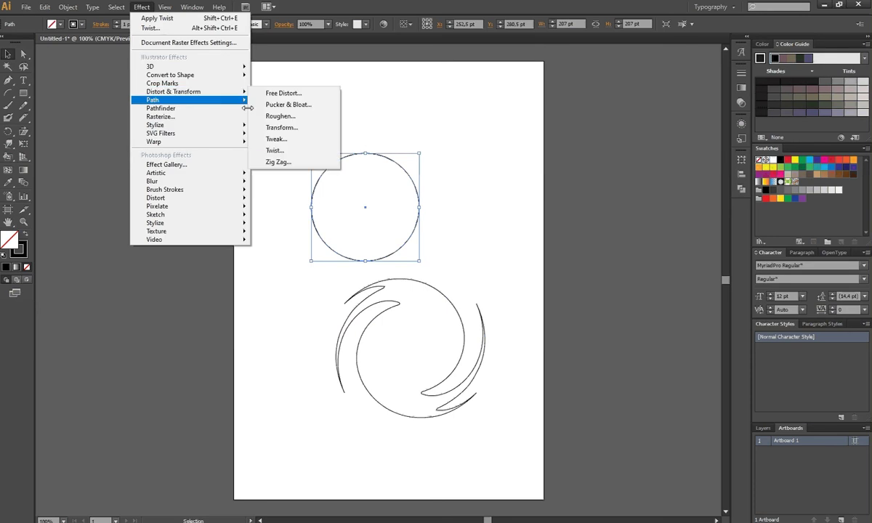
click(278, 162)
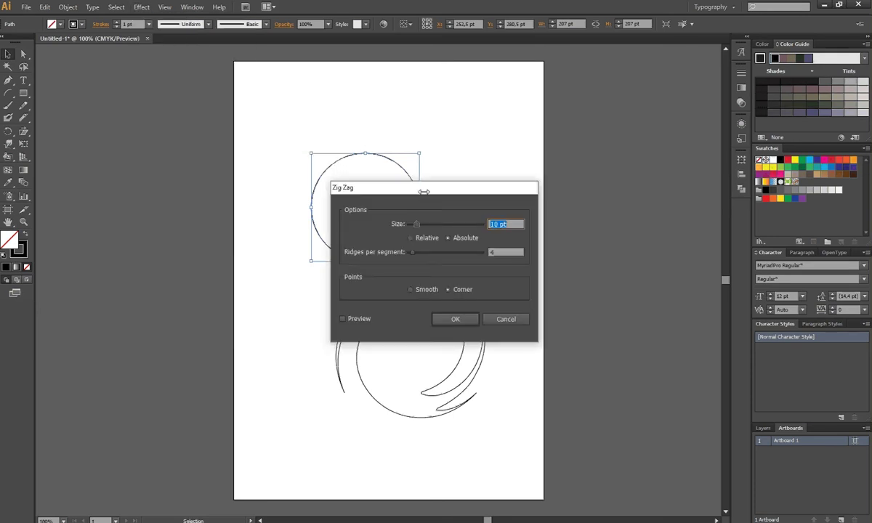
drag(423, 192, 571, 95)
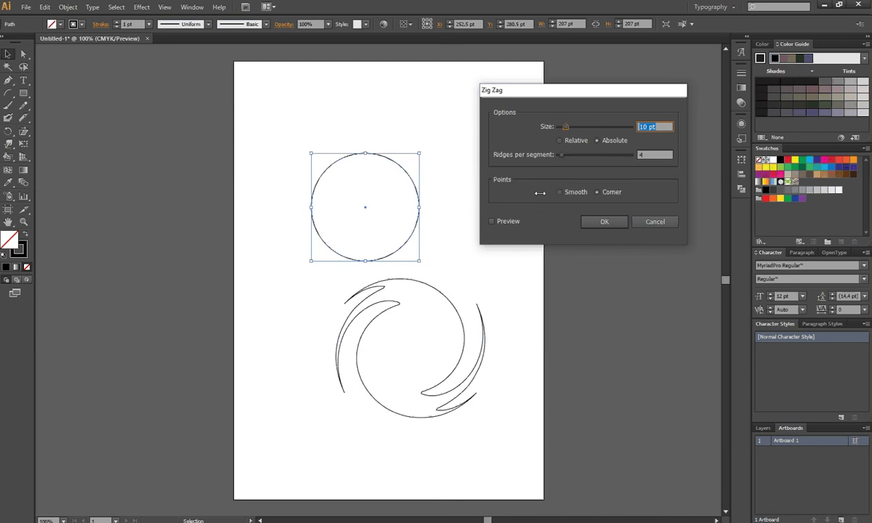
click(491, 221)
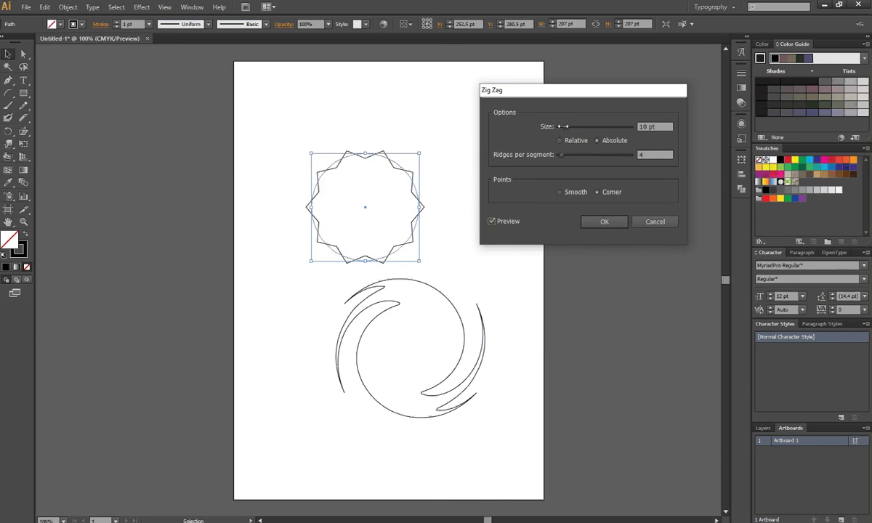
Set the Zig Zag size to 33 pt absolute and 23 ridges per segment.
drag(562, 127, 576, 127)
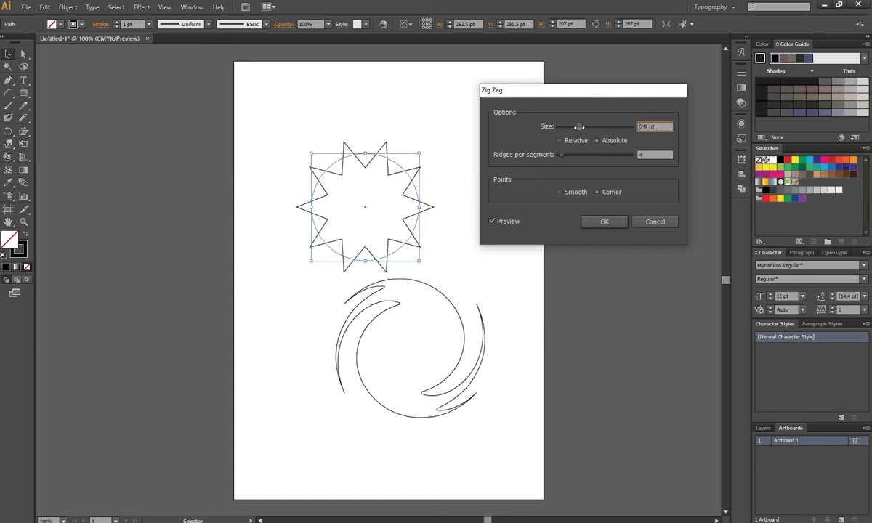
drag(577, 127, 585, 127)
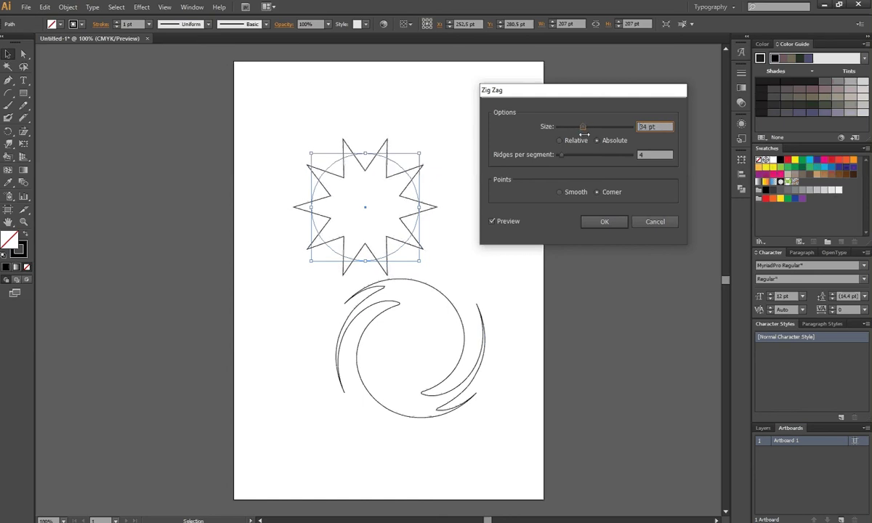
click(560, 140)
click(595, 141)
drag(561, 154, 573, 155)
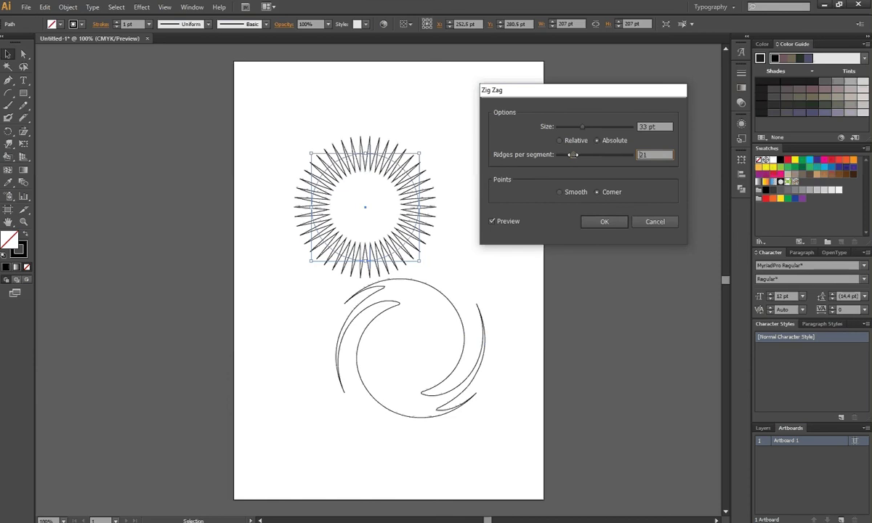
drag(573, 154, 575, 154)
Settle on Smooth points, apply the Zig Zag, and move the sunburst up and right.
drag(596, 96, 610, 90)
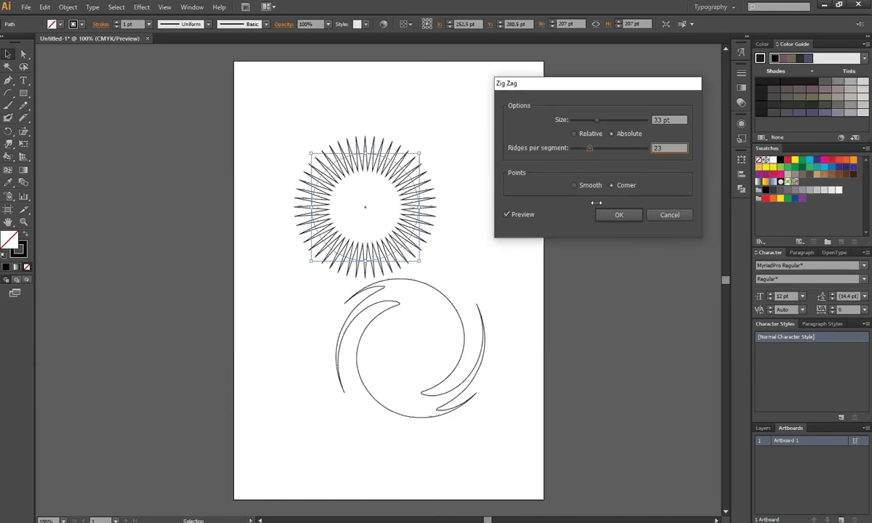
click(574, 185)
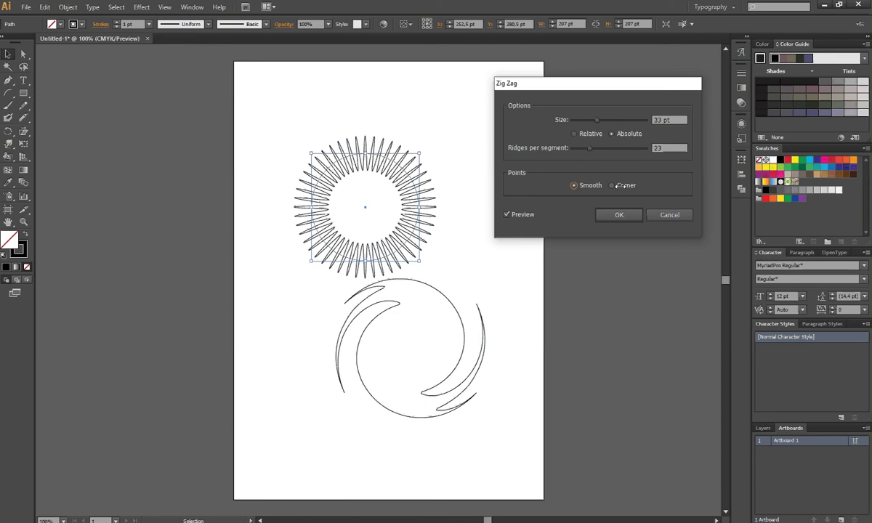
click(610, 185)
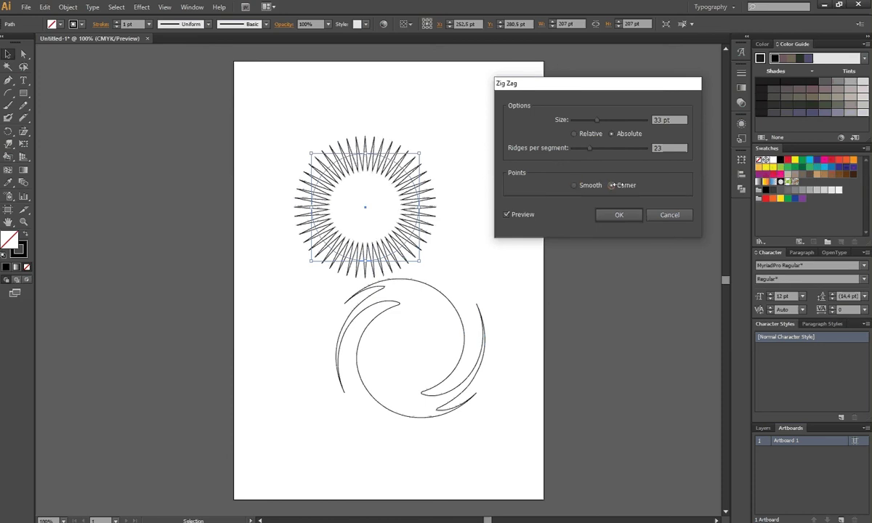
click(585, 186)
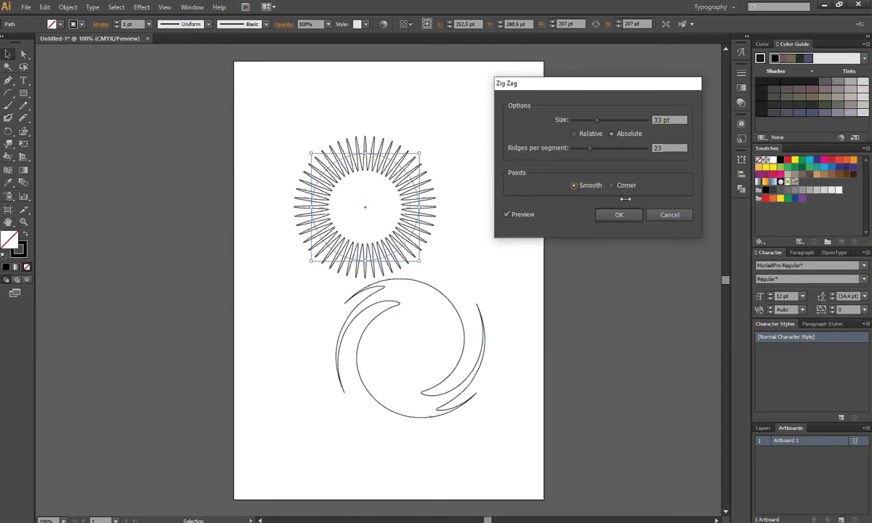
click(612, 185)
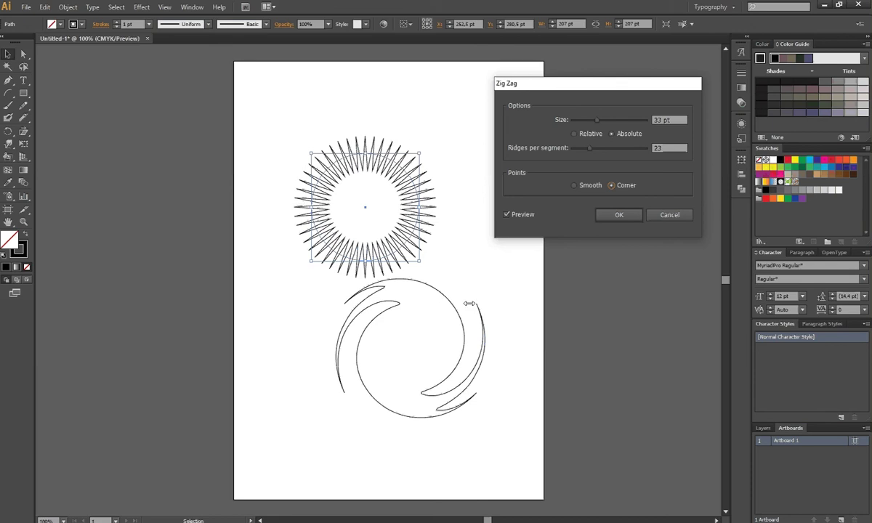
click(575, 185)
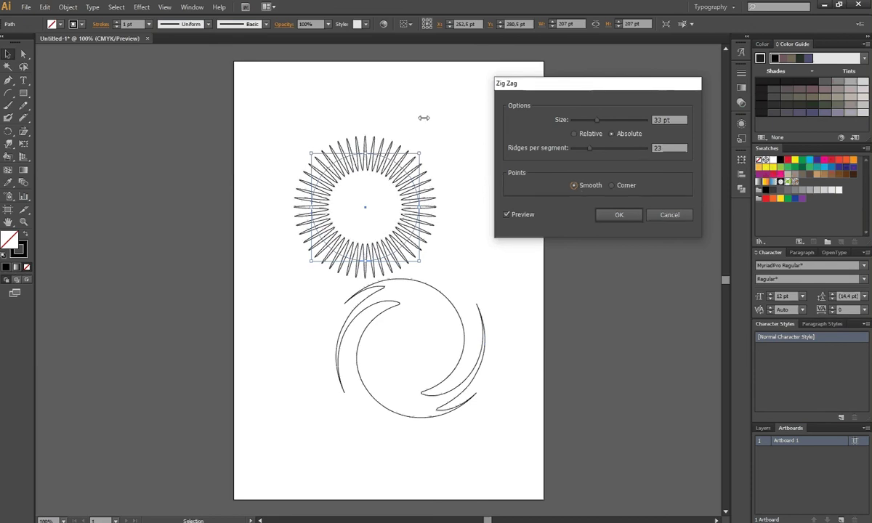
drag(552, 83, 582, 66)
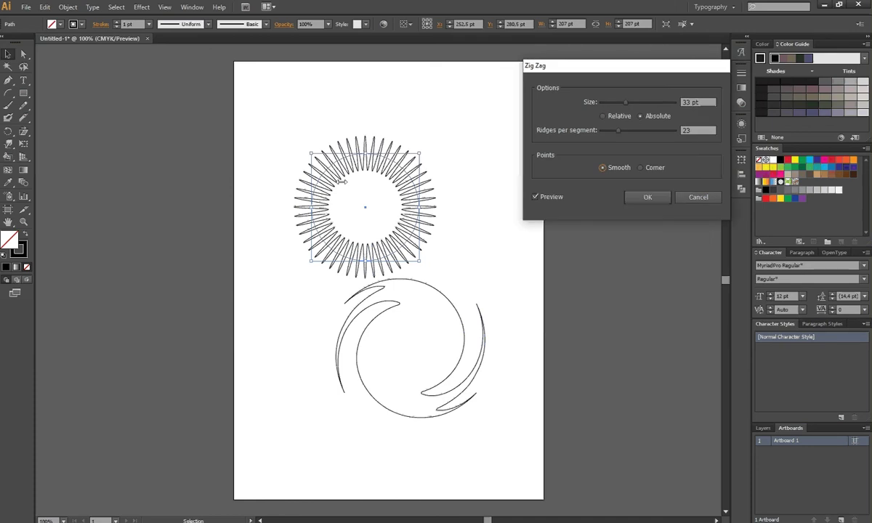
click(639, 197)
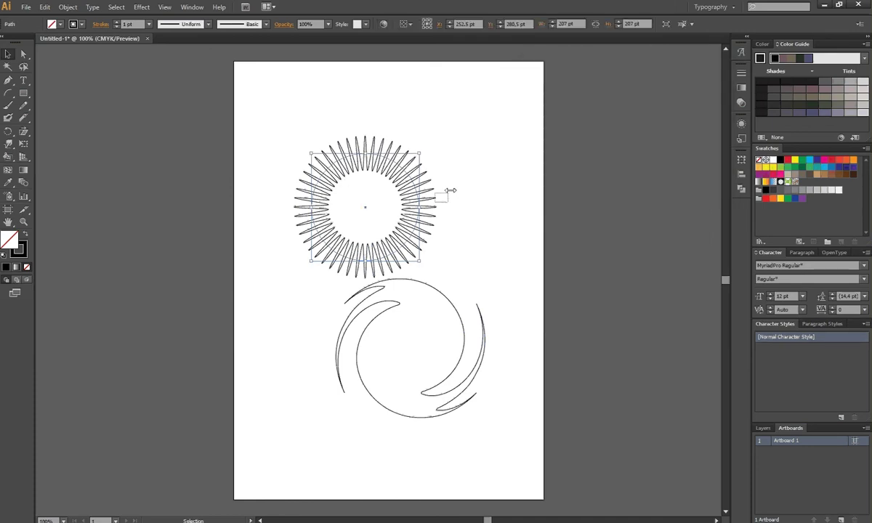
click(450, 190)
drag(385, 220, 456, 161)
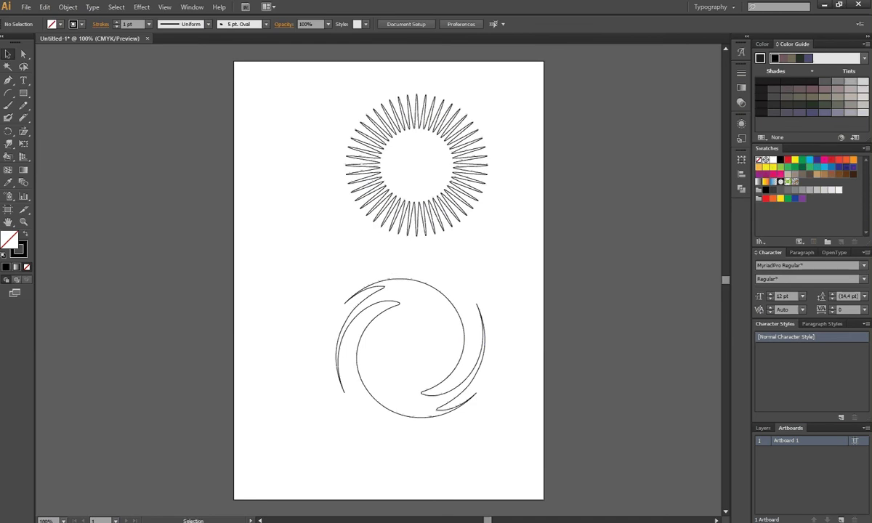
Select the zig-zag sunburst and bring up the Effect menu for it.
click(457, 162)
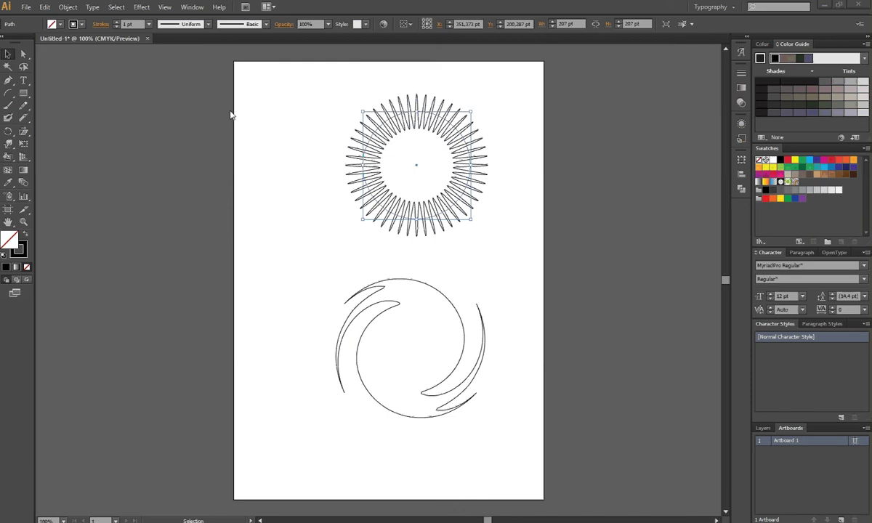
click(149, 9)
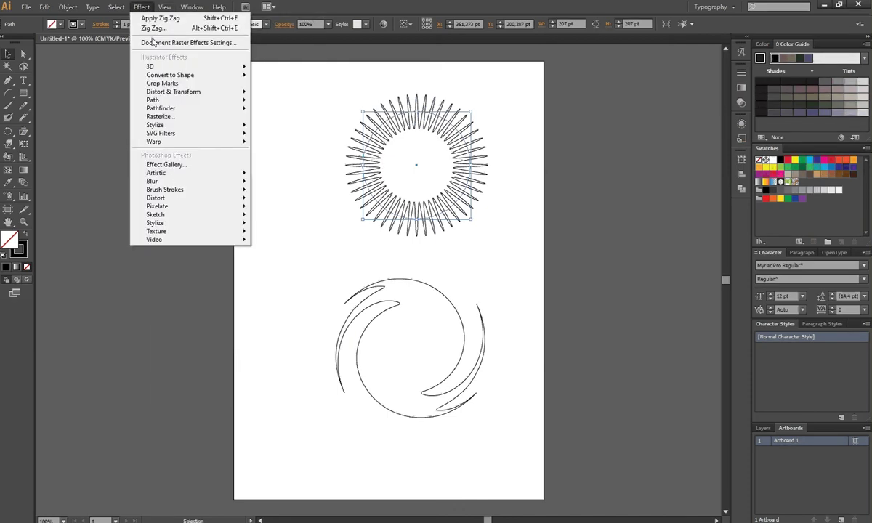
mouse_move(173, 92)
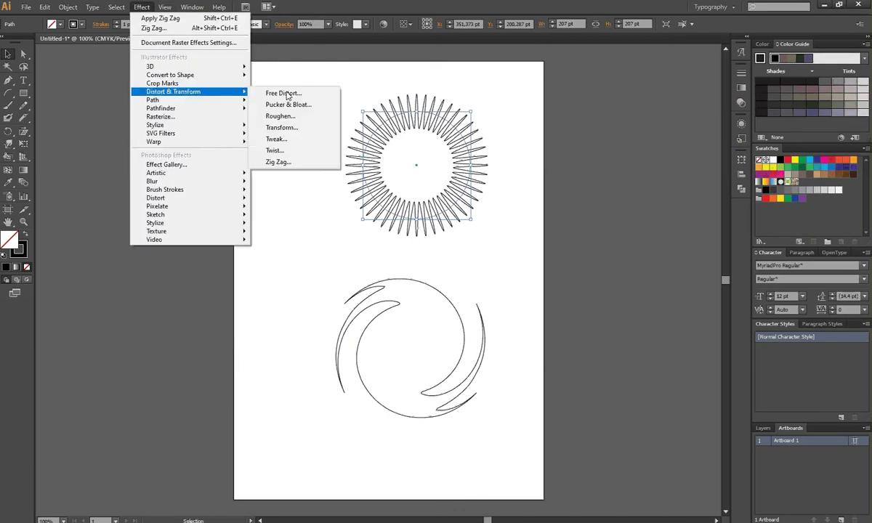
Open Transform with Preview and scale the sunburst to 139% wide, 84% tall.
click(278, 129)
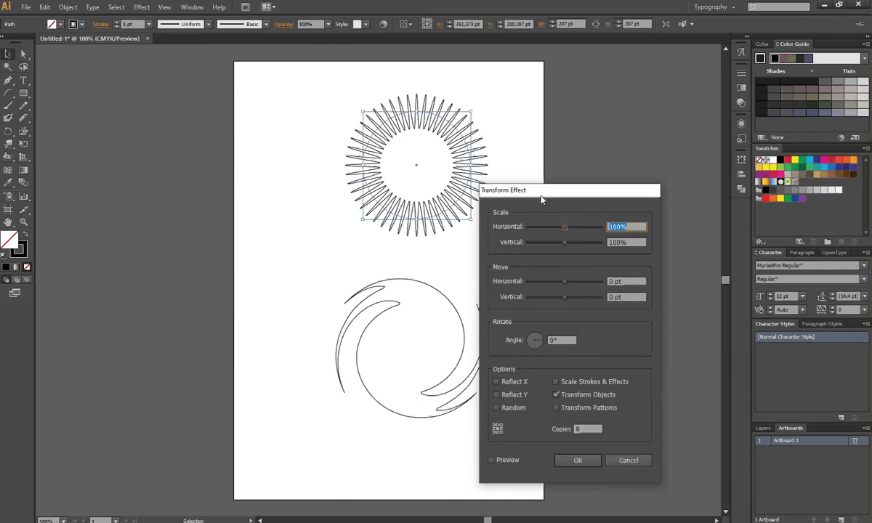
mouse_move(541, 199)
mouse_down()
mouse_move(195, 114)
mouse_move(167, 90)
mouse_up()
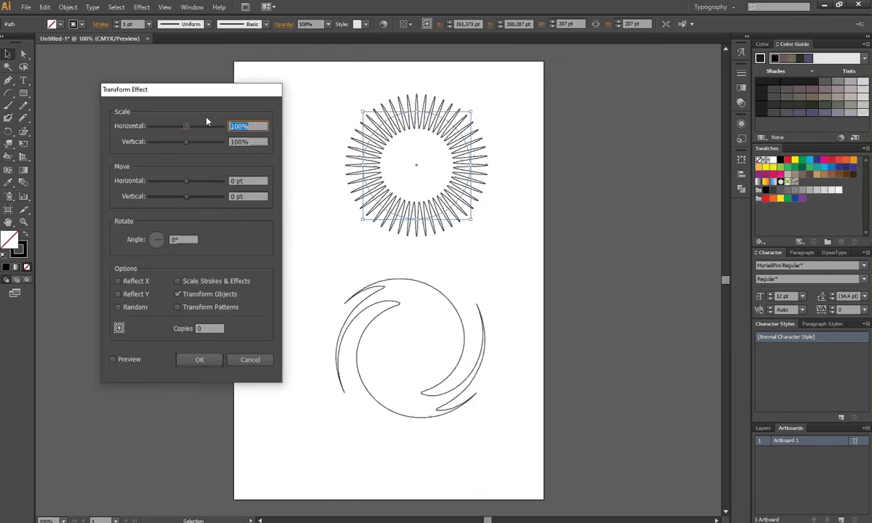
drag(188, 127, 201, 133)
click(113, 359)
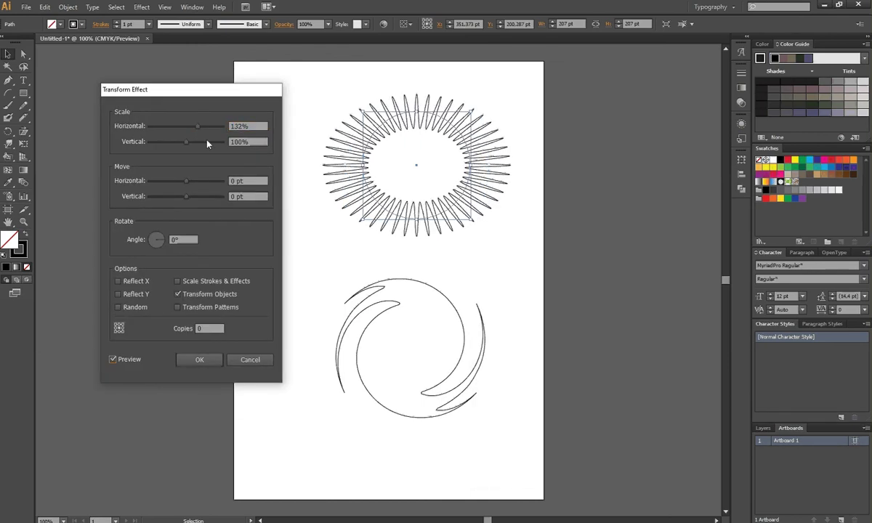
mouse_move(199, 130)
mouse_down()
mouse_move(185, 131)
mouse_move(180, 144)
mouse_up()
click(198, 127)
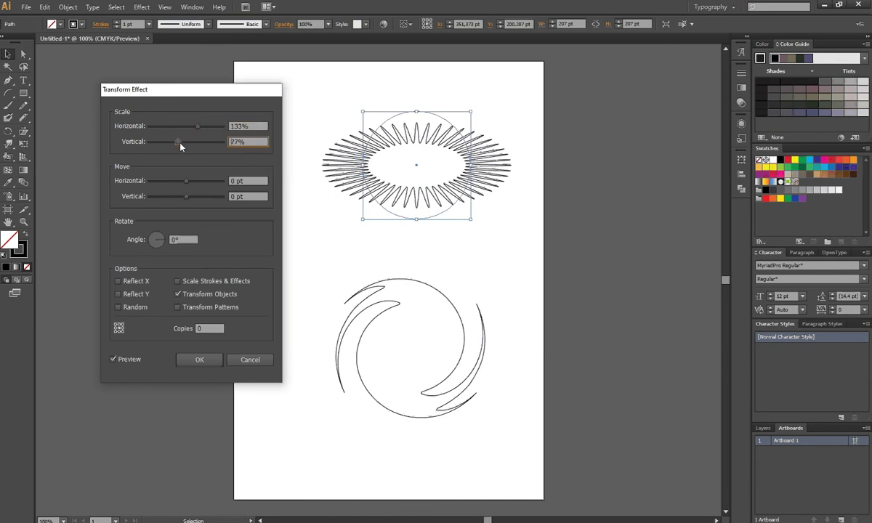
click(199, 129)
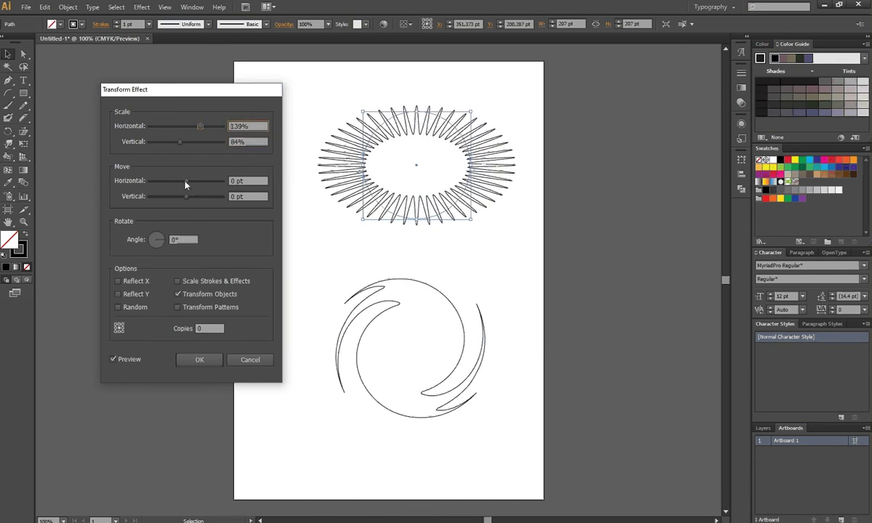
Move the sunburst 41 pt and -30 pt and rotate it 302°, testing the reflect options.
mouse_move(186, 181)
mouse_down()
mouse_move(196, 181)
mouse_move(176, 196)
mouse_move(202, 180)
mouse_move(174, 199)
mouse_up()
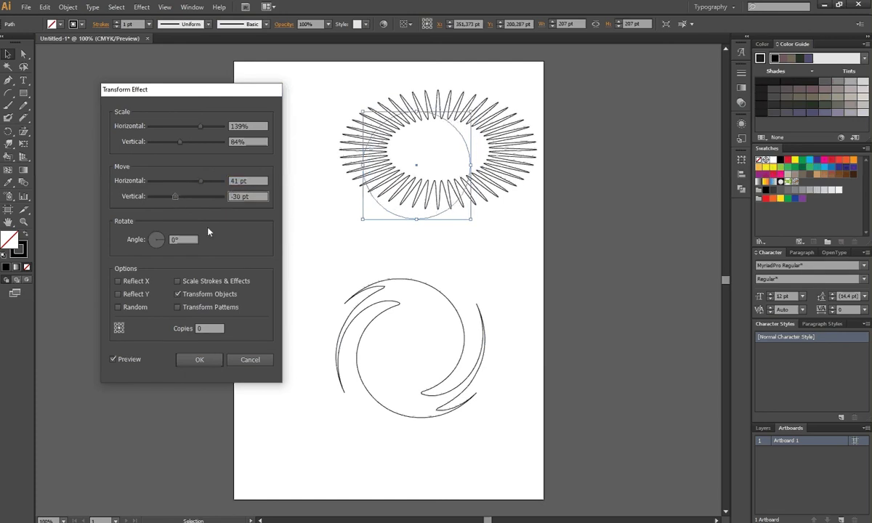
drag(166, 238, 161, 248)
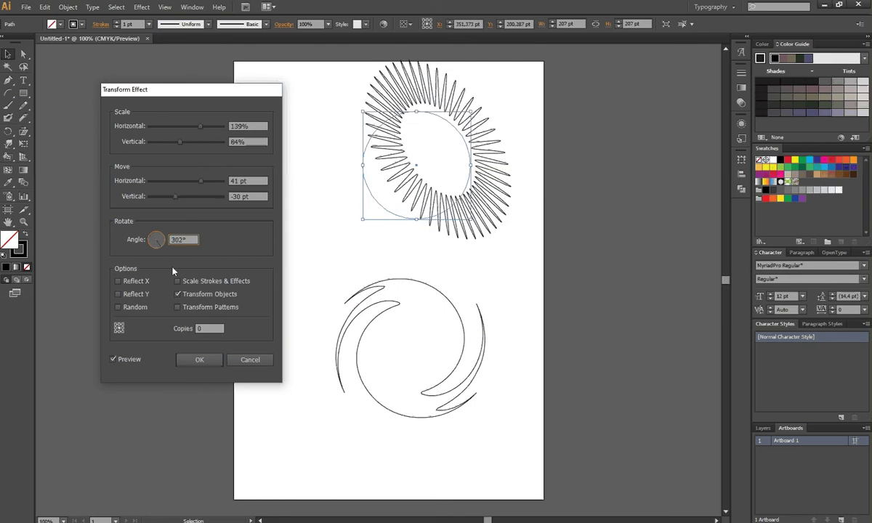
click(123, 285)
double_click(205, 330)
click(123, 294)
drag(233, 93, 245, 82)
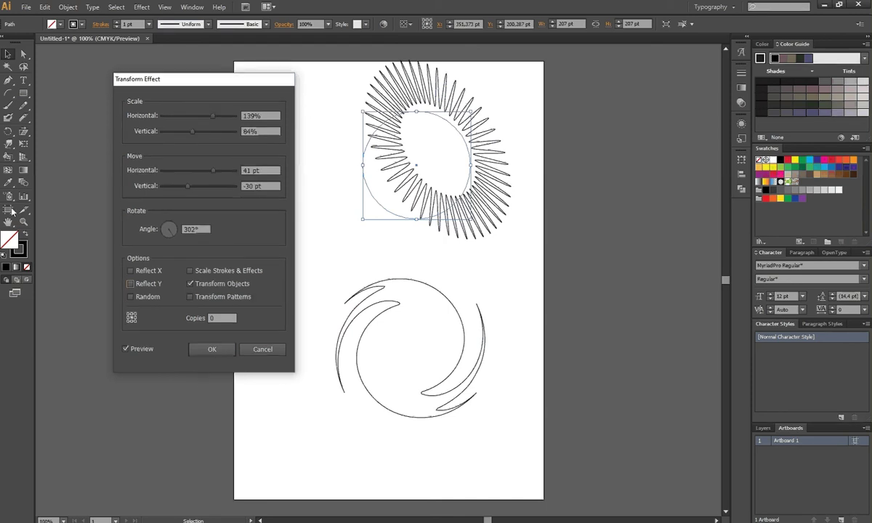